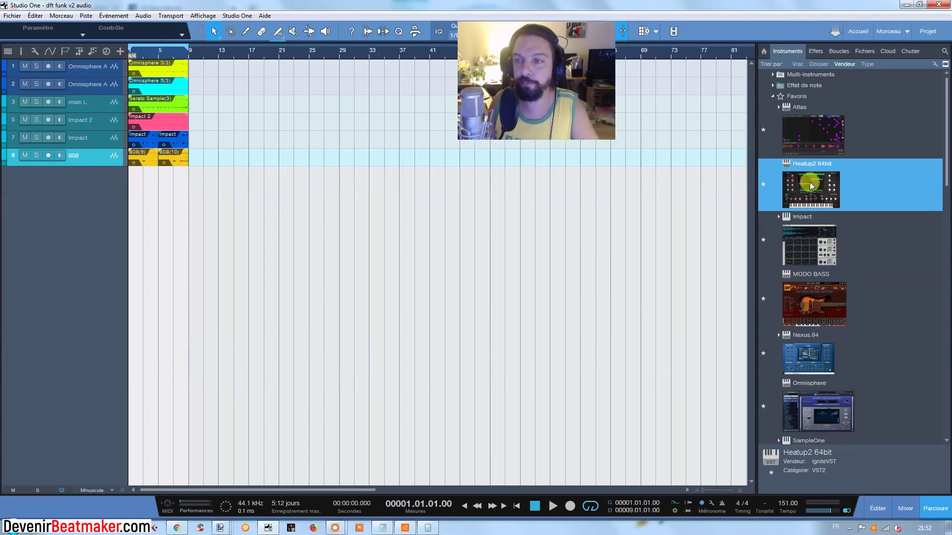
# Create an instrument track with Heatup2 64bit and insert the Stereo Imager D effect on it, closing both plug-in windows.
pyautogui.moveTo(831, 185); pyautogui.dragTo(294, 240)
pyautogui.click(815, 51)
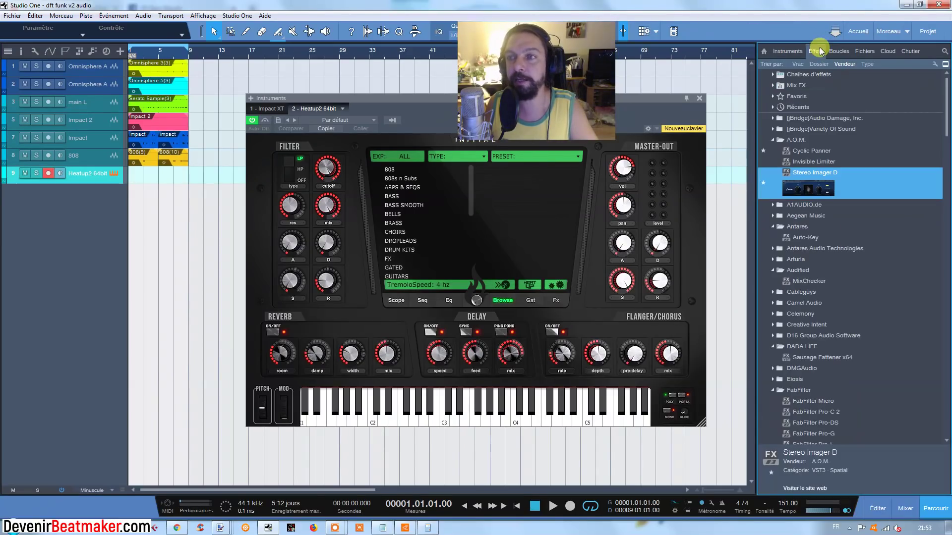
pyautogui.moveTo(803, 181); pyautogui.dragTo(85, 183)
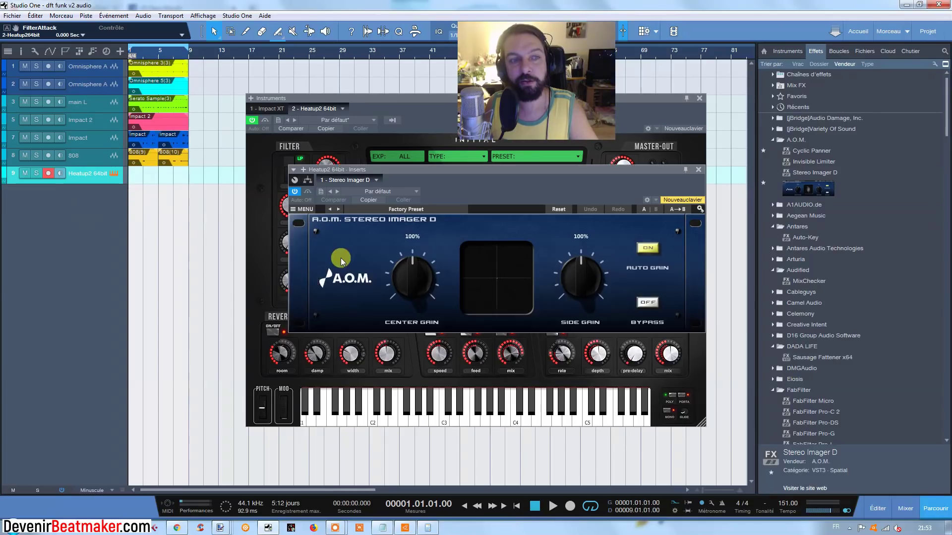
pyautogui.click(698, 98)
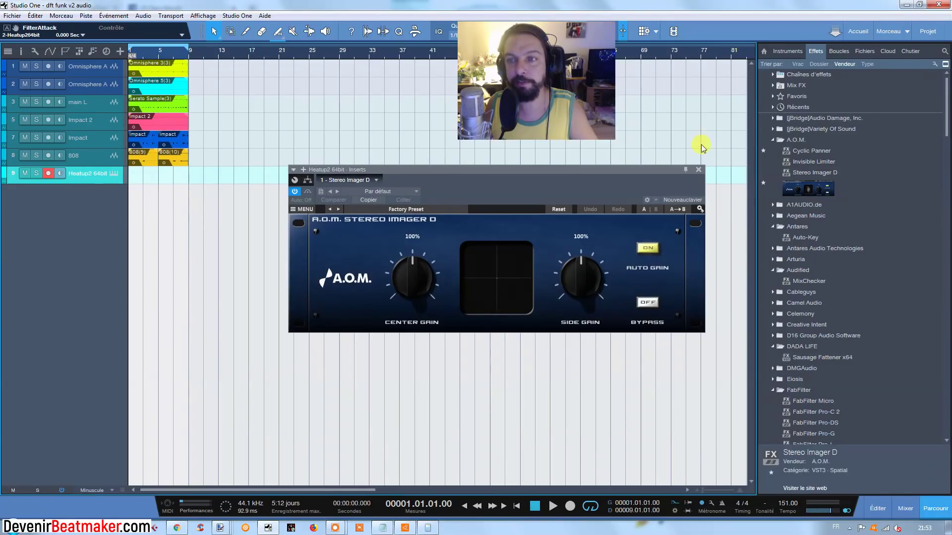
pyautogui.click(698, 170)
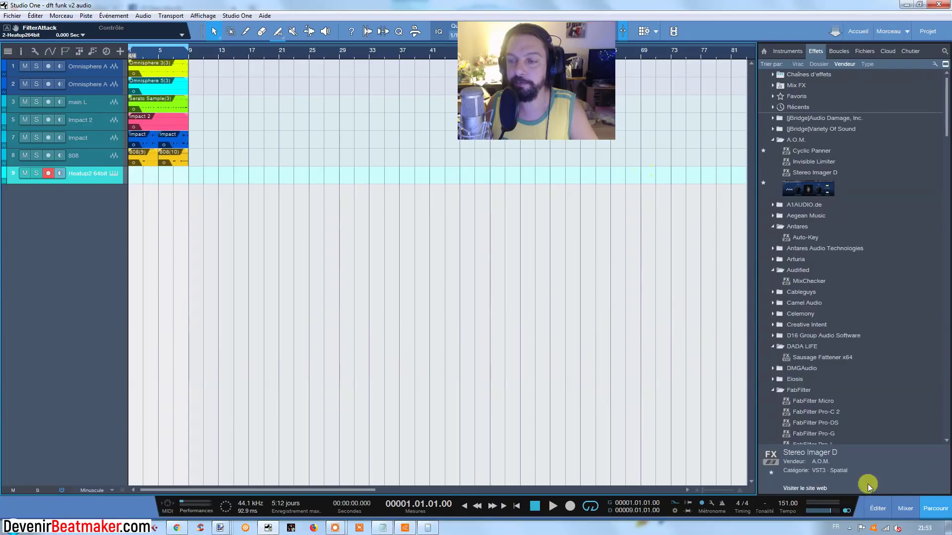
# Show and hide the editor, mixer and browser panes one after another to view the window layout.
pyautogui.click(873, 509)
pyautogui.click(874, 509)
pyautogui.click(875, 509)
pyautogui.click(876, 509)
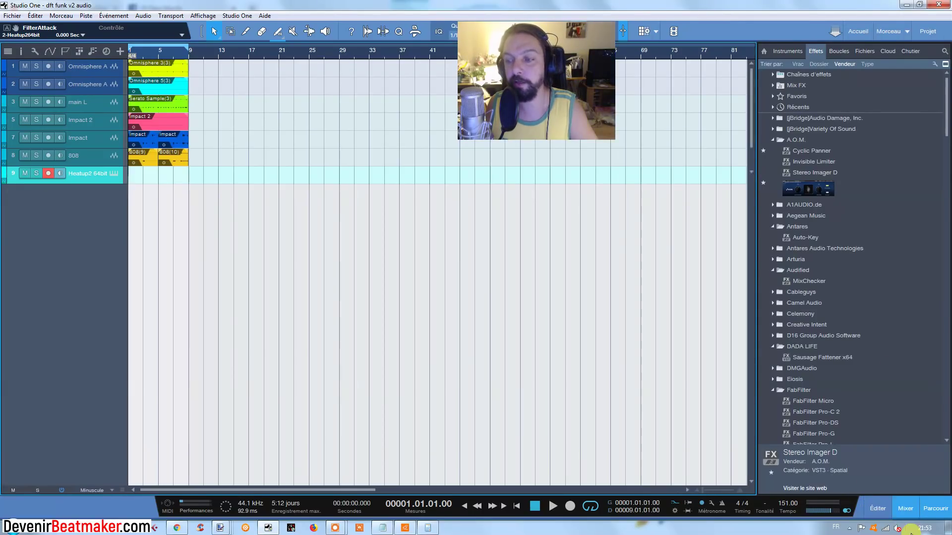
pyautogui.click(911, 509)
pyautogui.click(915, 510)
pyautogui.click(915, 510)
pyautogui.click(915, 510)
pyautogui.click(934, 509)
pyautogui.click(933, 507)
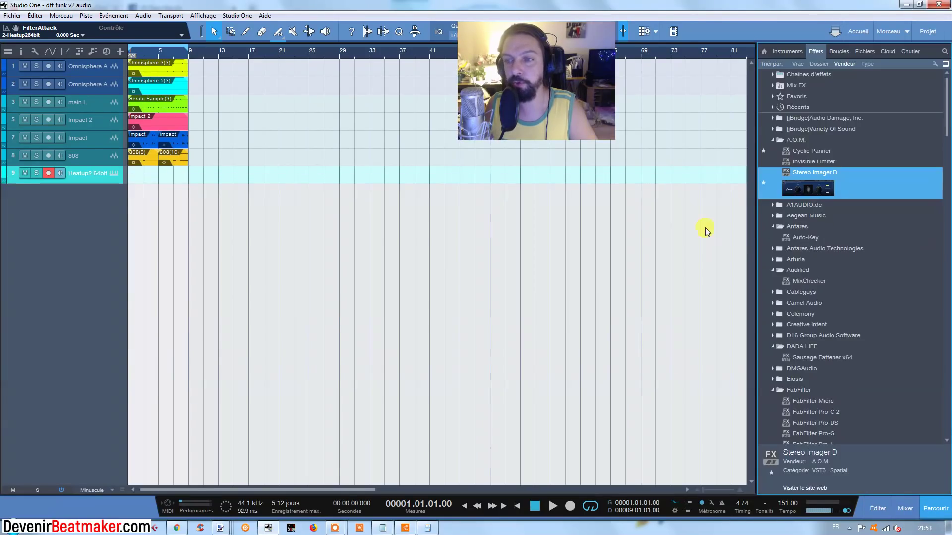
# Narrow the browser pane and zoom the arrangement in horizontally around the clips.
pyautogui.moveTo(751, 237); pyautogui.dragTo(790, 237)
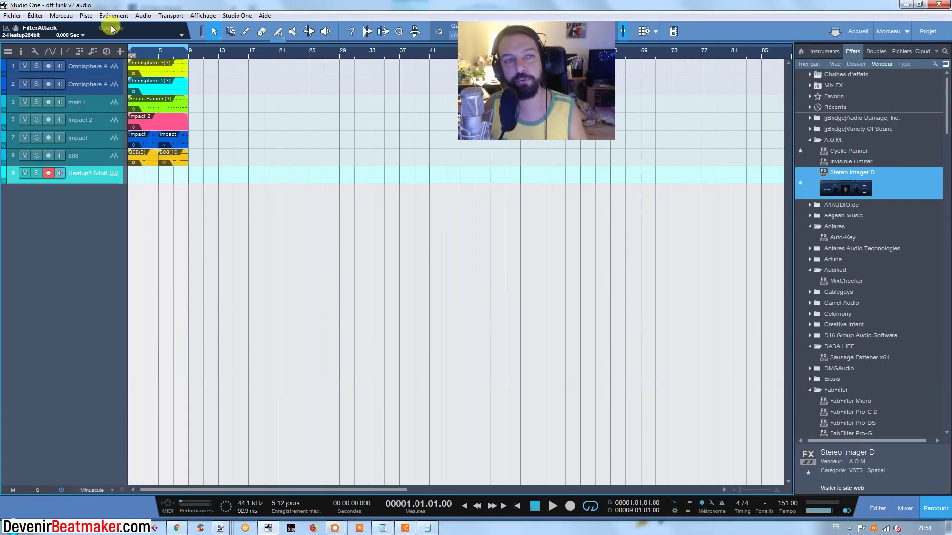
pyautogui.hotkey('ctrl', 'a')
pyautogui.click(148, 35)
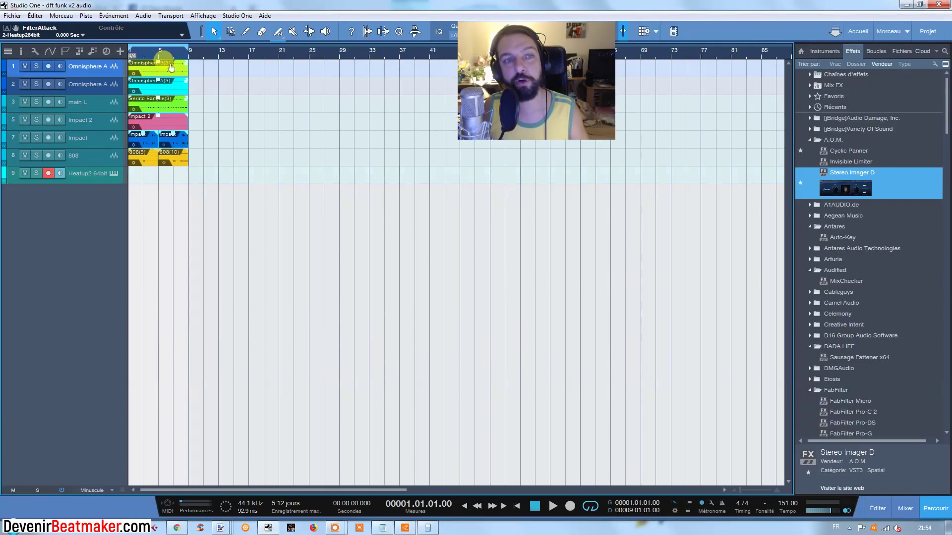
pyautogui.press('e')
pyautogui.press('e')
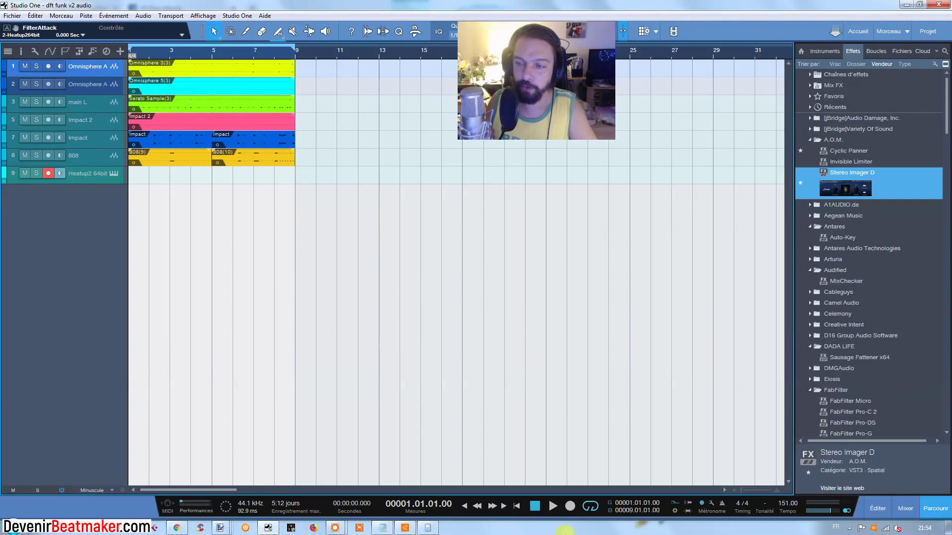
# Show the mixer and route channels Impact St 2 through Impact St 9 together to a new bus channel.
pyautogui.click(905, 508)
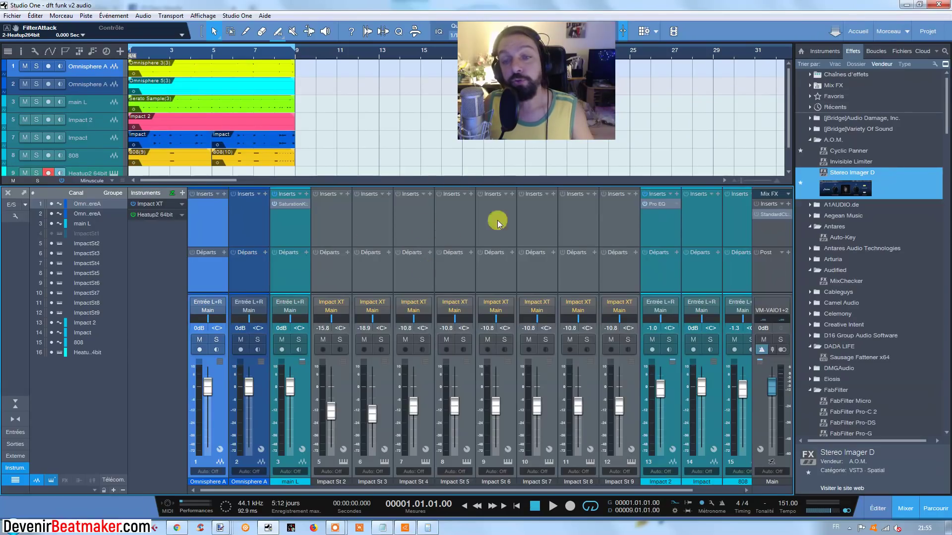
pyautogui.click(339, 225)
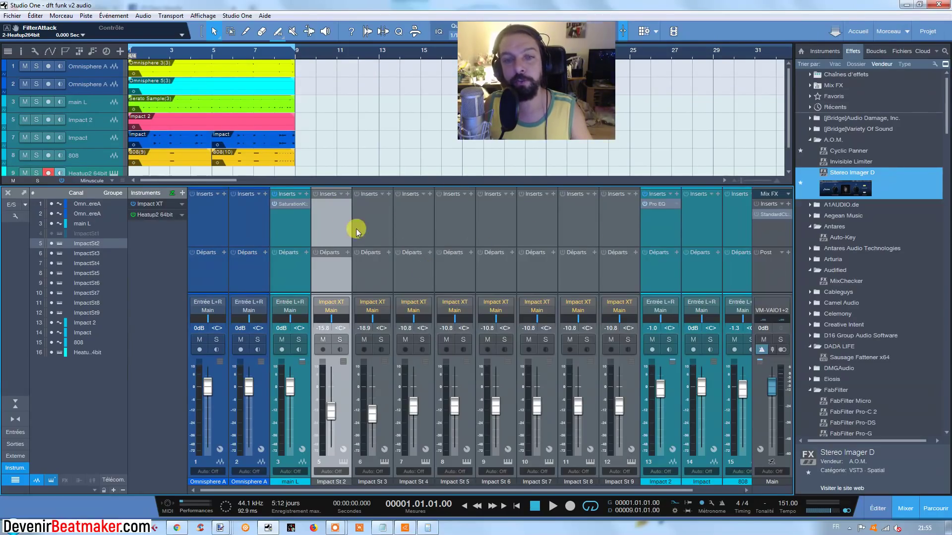
pyautogui.moveTo(346, 213); pyautogui.dragTo(618, 219)
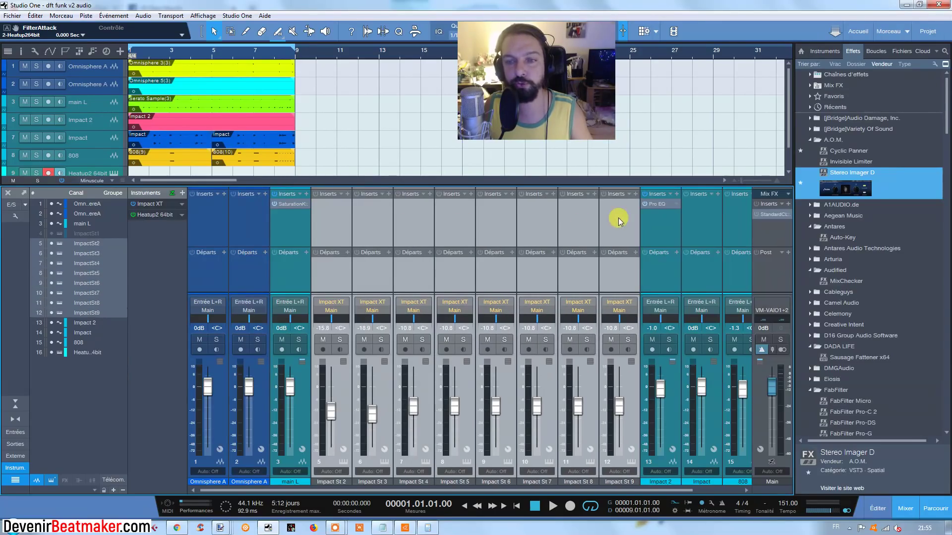
pyautogui.rightClick(451, 222)
pyautogui.click(484, 252)
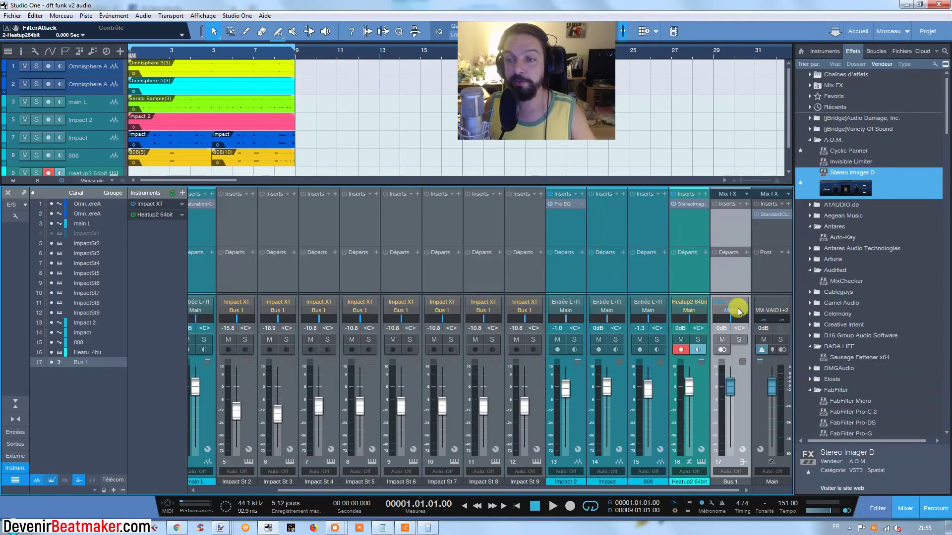
# Enlarge the mixer and examine the output routing options of Bus 1, including the sidechain destinations.
pyautogui.moveTo(732, 186); pyautogui.dragTo(732, 168)
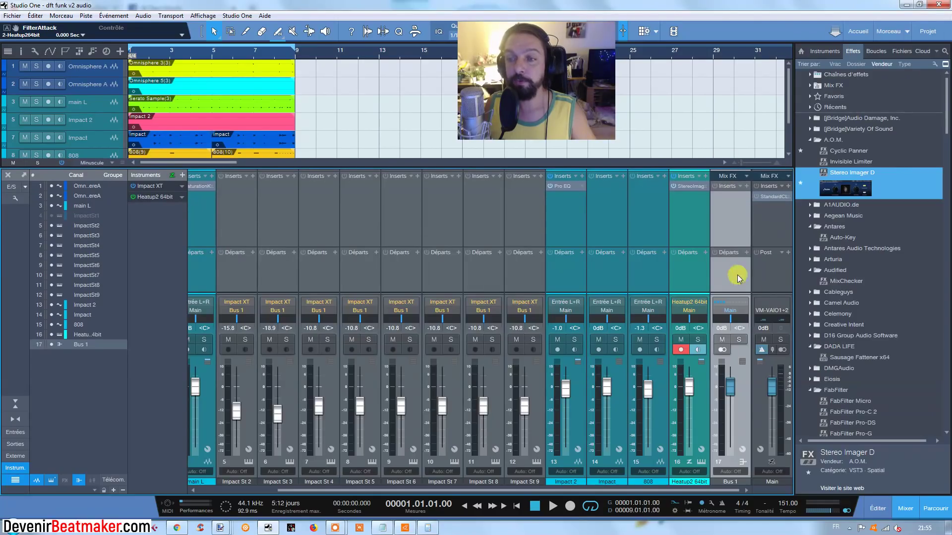
pyautogui.click(730, 310)
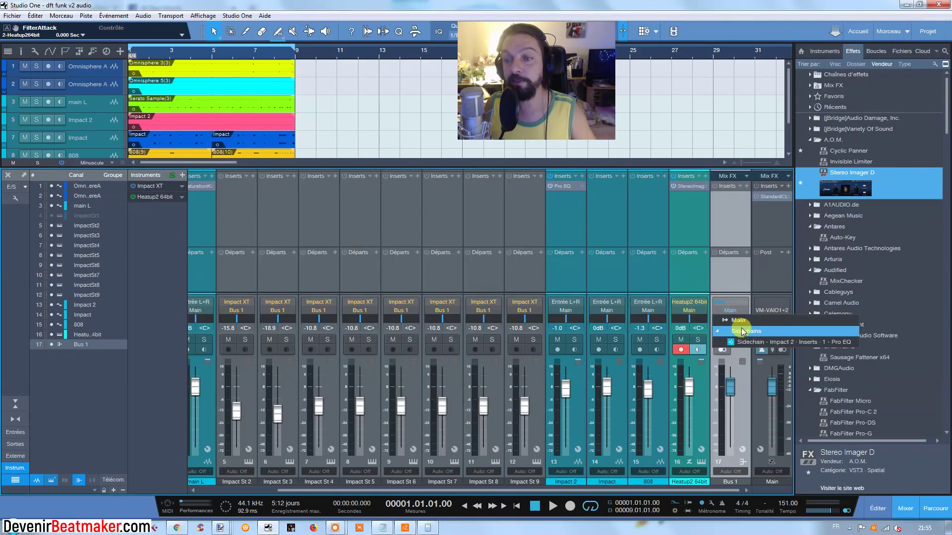
pyautogui.click(738, 218)
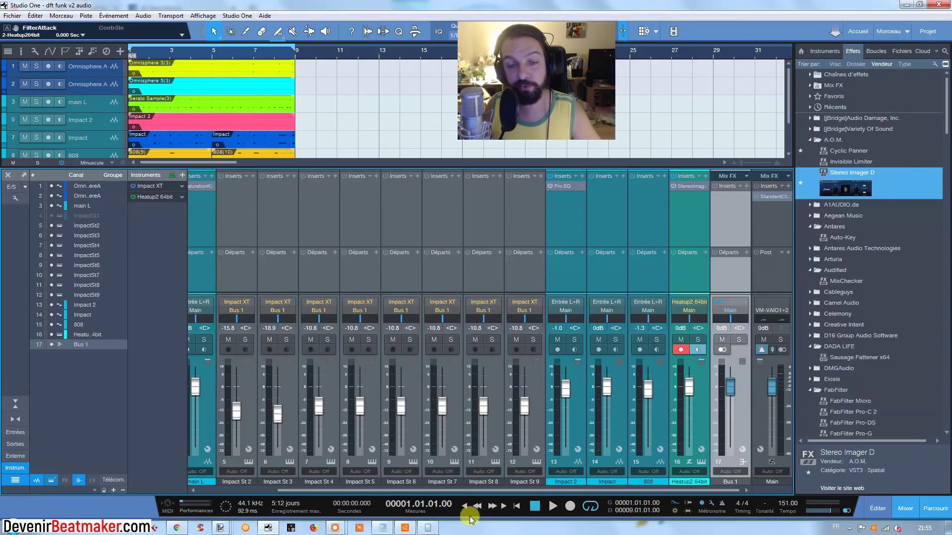
pyautogui.moveTo(430, 492); pyautogui.dragTo(343, 476)
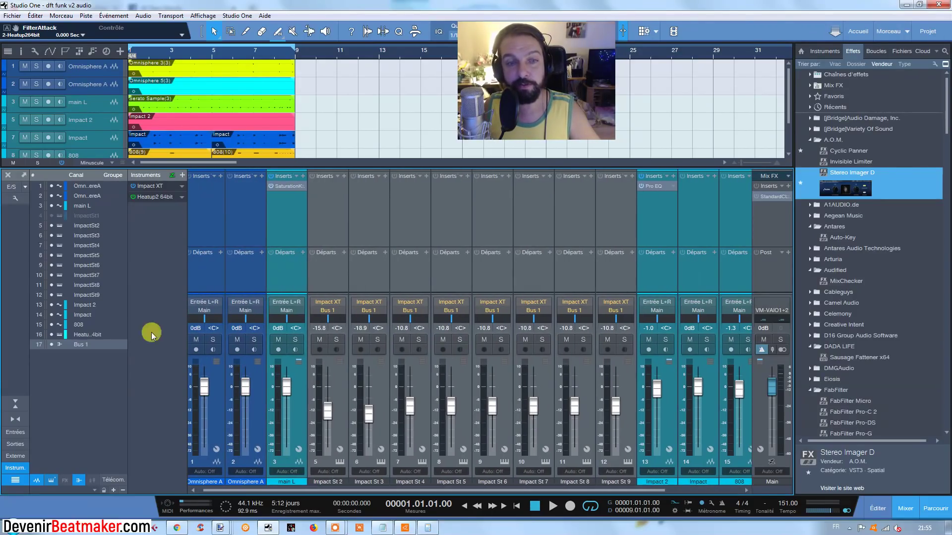
# Insert a Compressor on the main L and Impact 2 channels at the same time.
pyautogui.click(103, 120)
pyautogui.keyDown('ctrl'); pyautogui.click(98, 103); pyautogui.keyUp('ctrl')
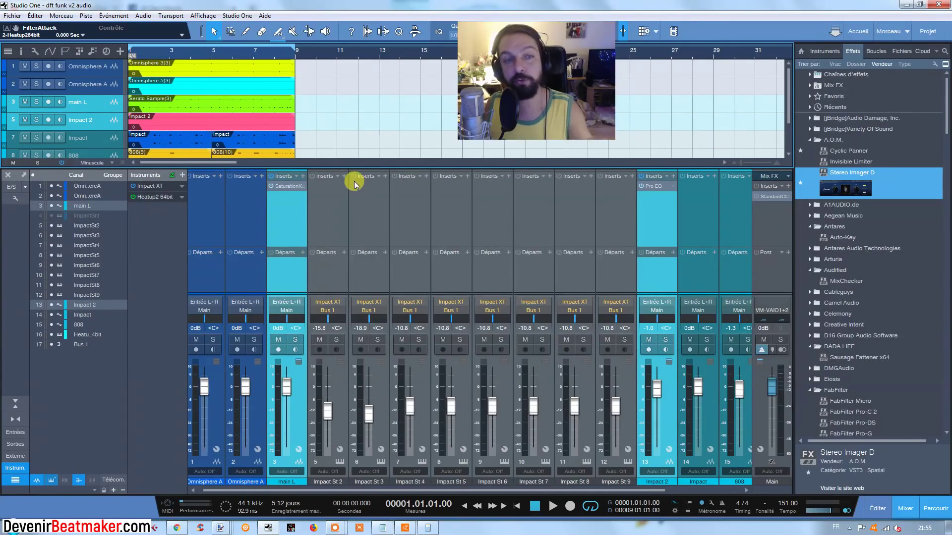
pyautogui.click(676, 180)
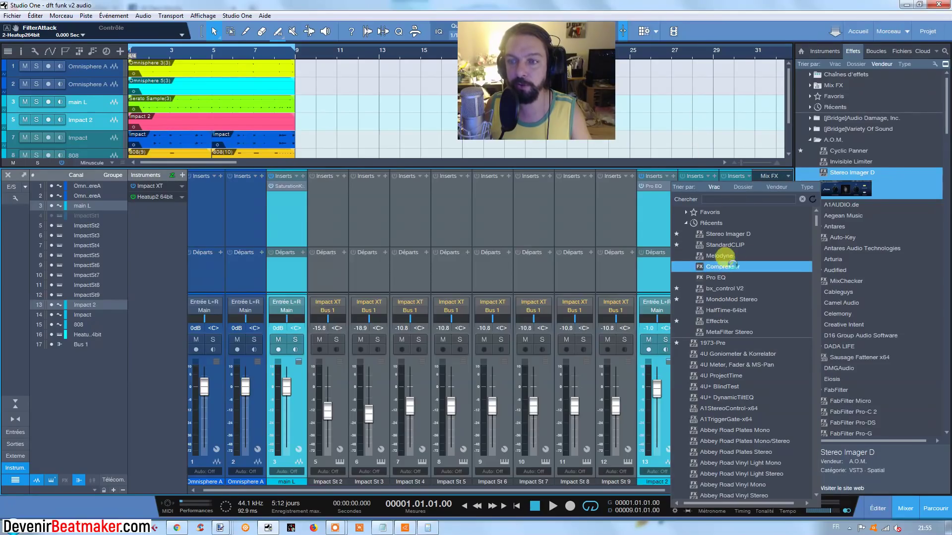
pyautogui.click(723, 267)
pyautogui.click(651, 172)
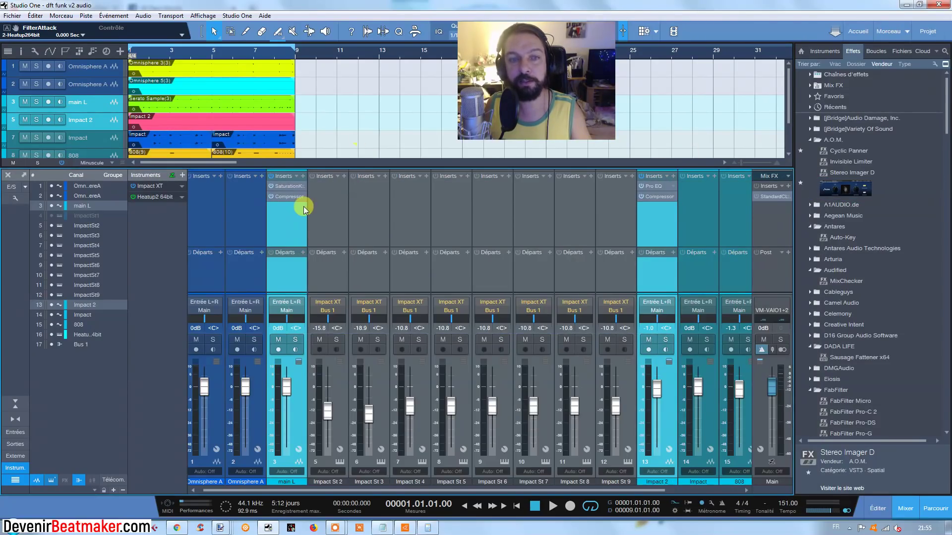
# Select only the Impact 2 channel and remove the Compressor from the main L channel.
pyautogui.click(305, 252)
pyautogui.click(297, 214)
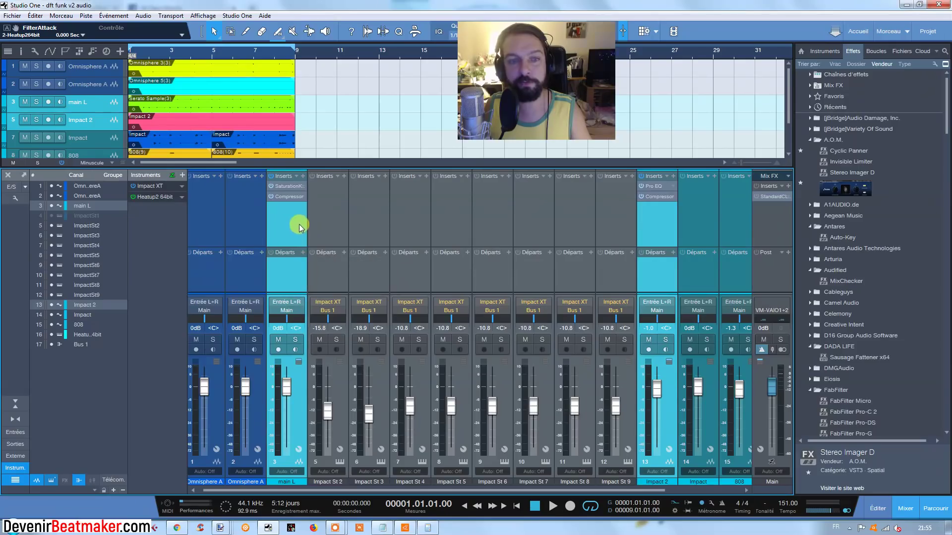
pyautogui.rightClick(304, 198)
pyautogui.click(663, 213)
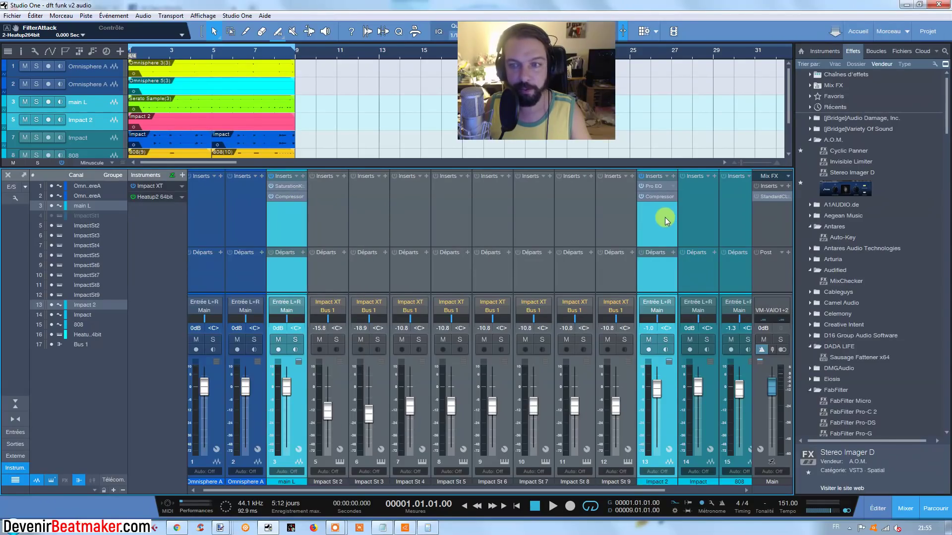
pyautogui.click(663, 213)
pyautogui.rightClick(305, 198)
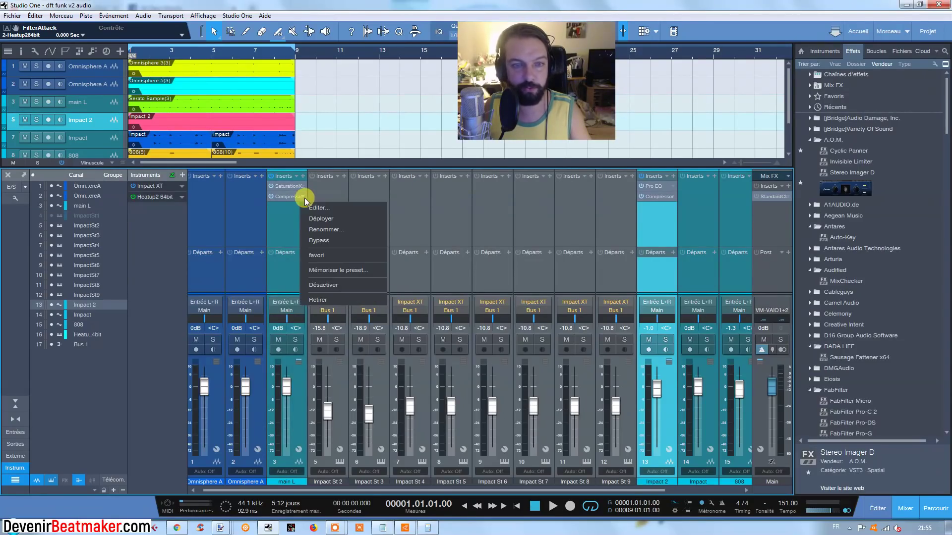
pyautogui.click(312, 300)
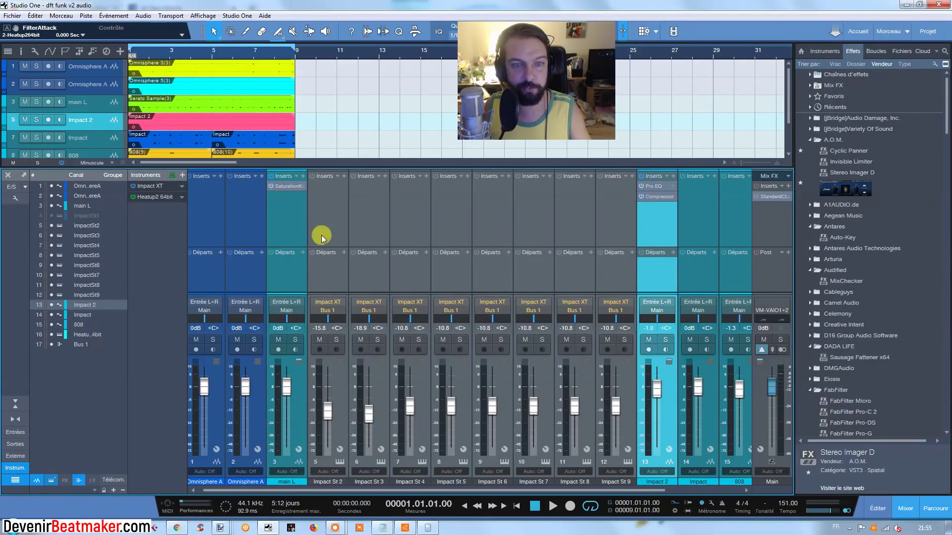
# Add a send from main L to the sidechain of Impact 2's Compressor and check that compressor's settings.
pyautogui.click(304, 253)
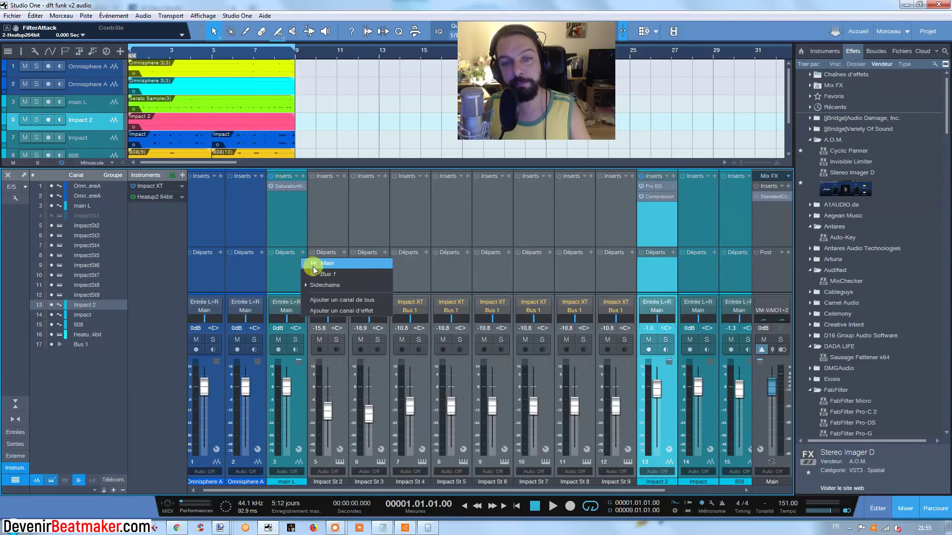
pyautogui.click(317, 284)
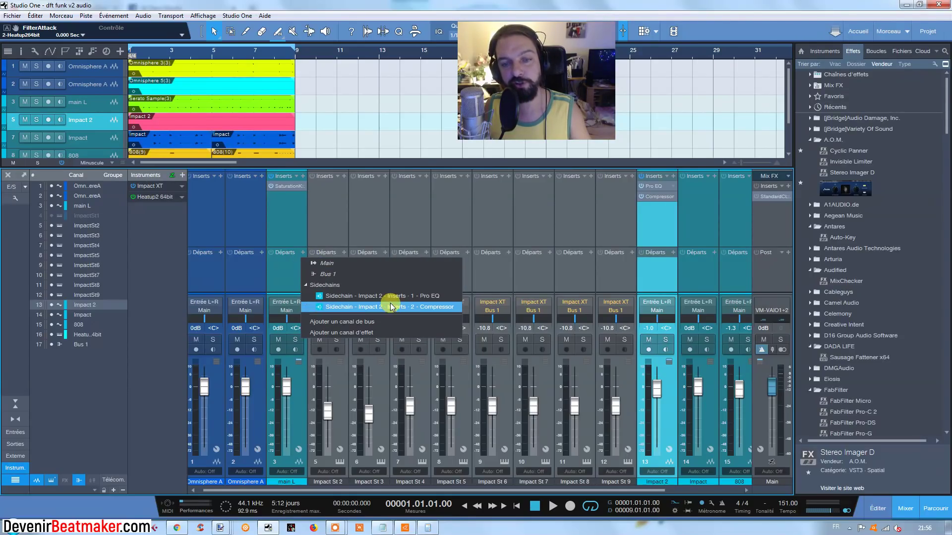
pyautogui.click(441, 307)
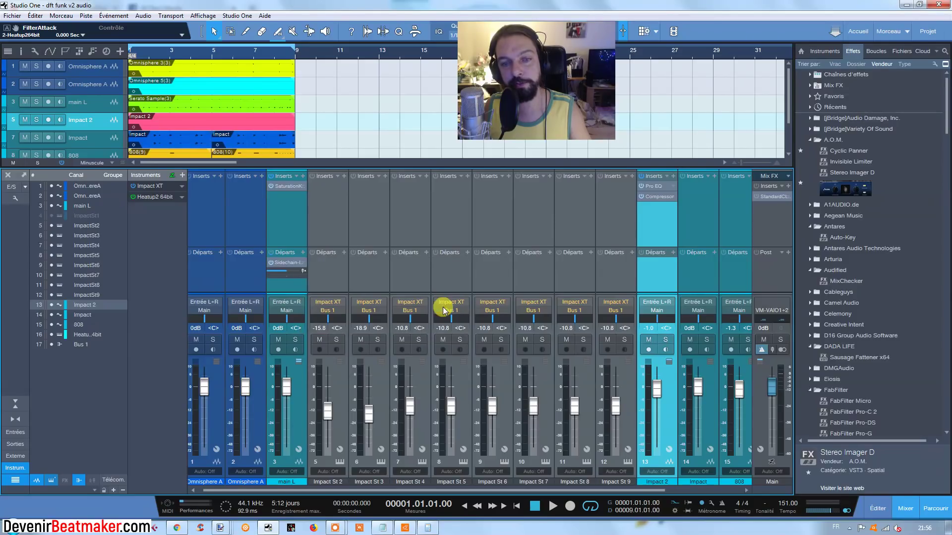
pyautogui.doubleClick(292, 264)
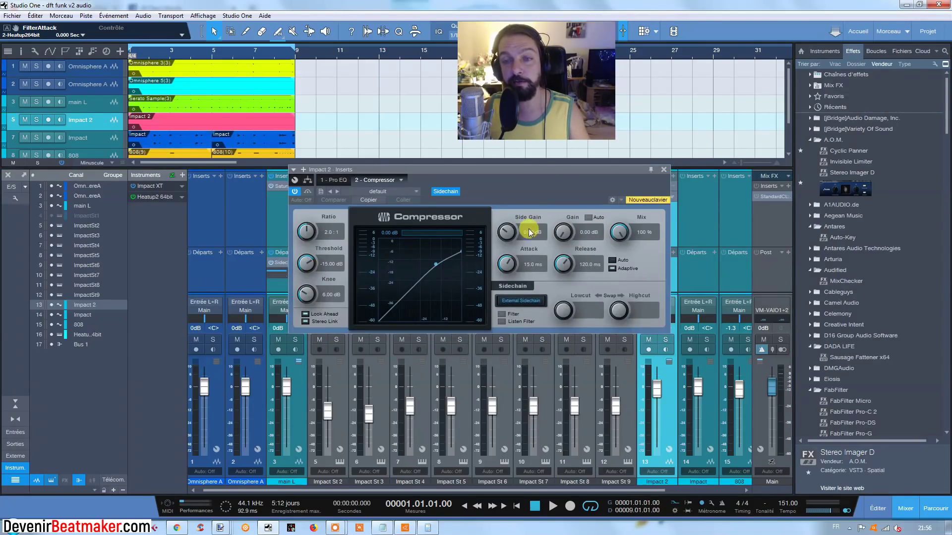
pyautogui.moveTo(647, 172); pyautogui.dragTo(615, 186)
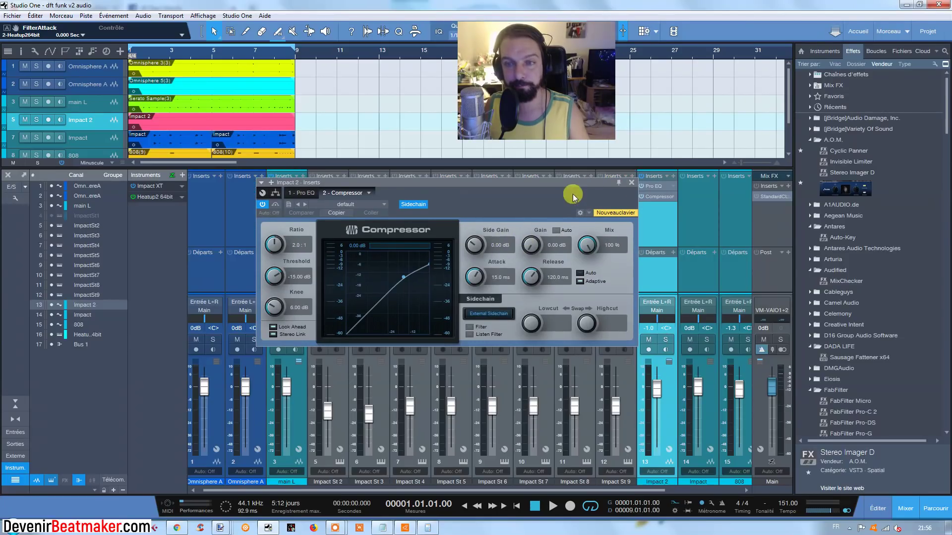
pyautogui.click(632, 182)
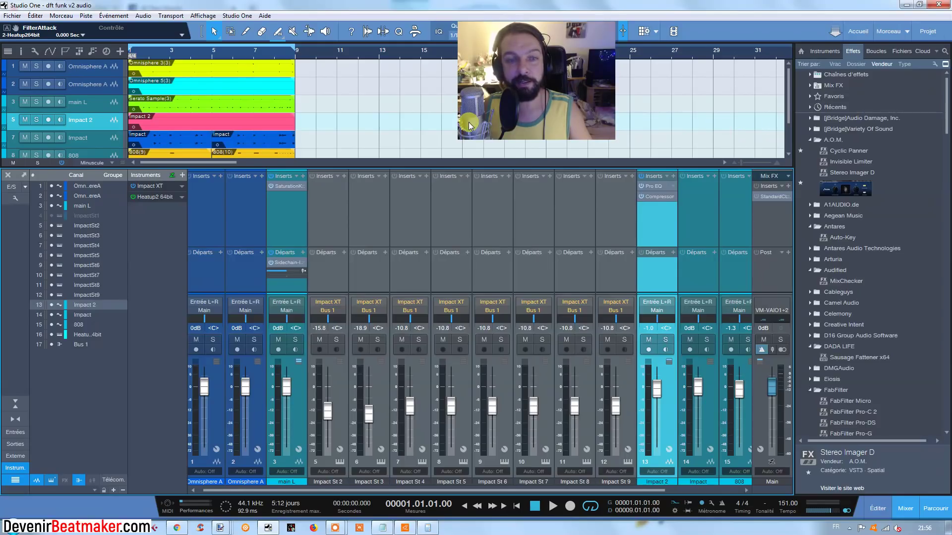
# Load Console Shaper as the Mix FX on the Main channel and switch its Noise on and off again.
pyautogui.hotkey('shift', 'w')
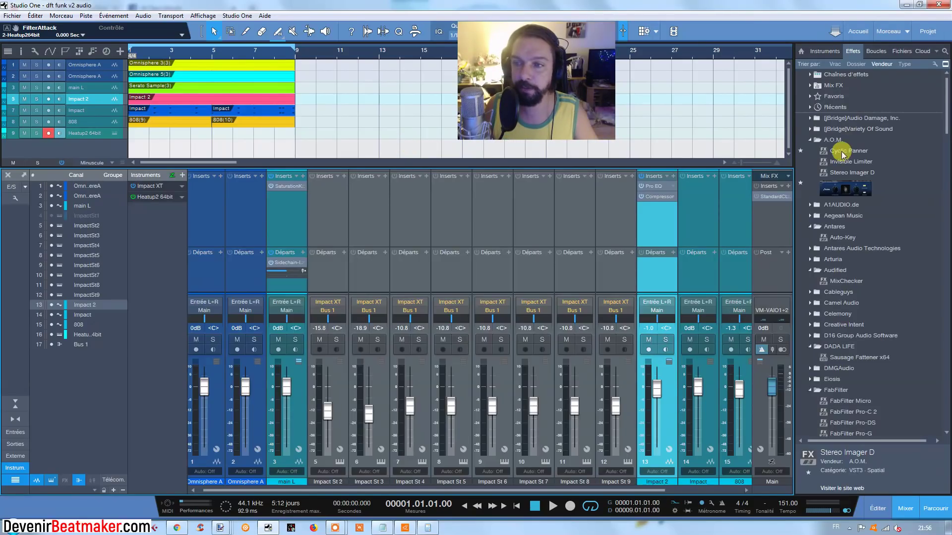
pyautogui.click(788, 176)
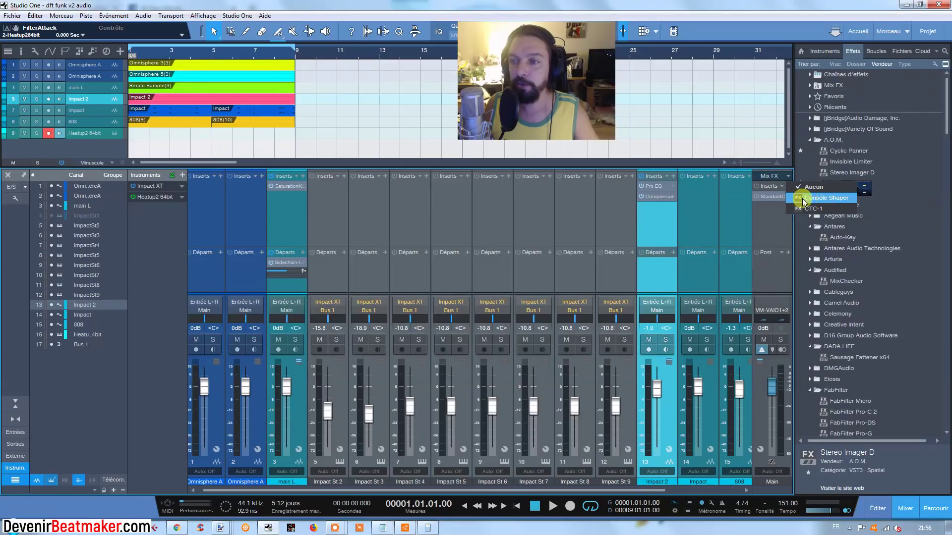
pyautogui.click(818, 198)
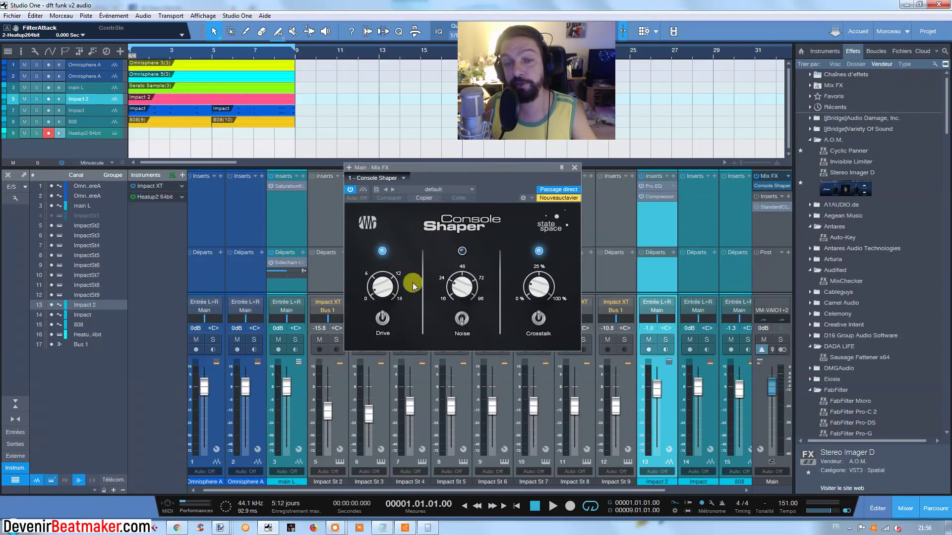
pyautogui.click(461, 251)
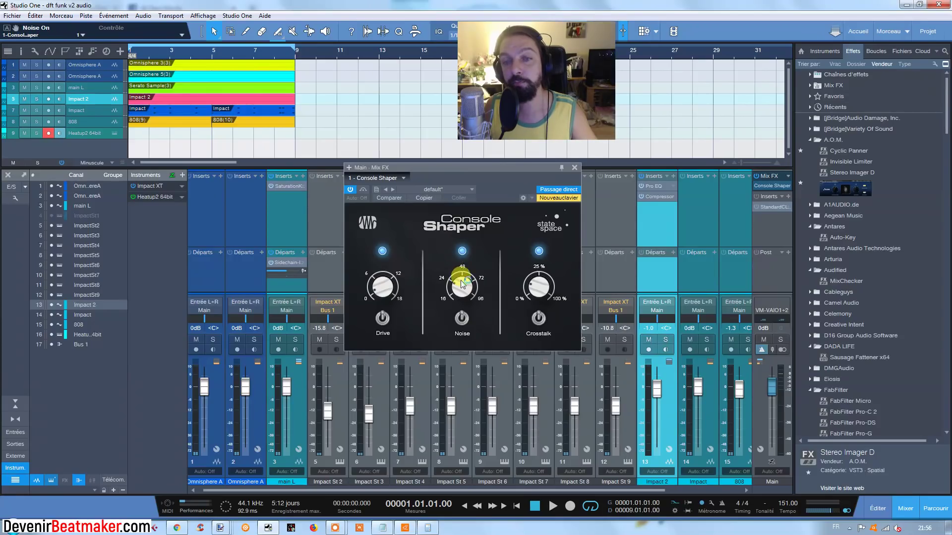
pyautogui.click(462, 252)
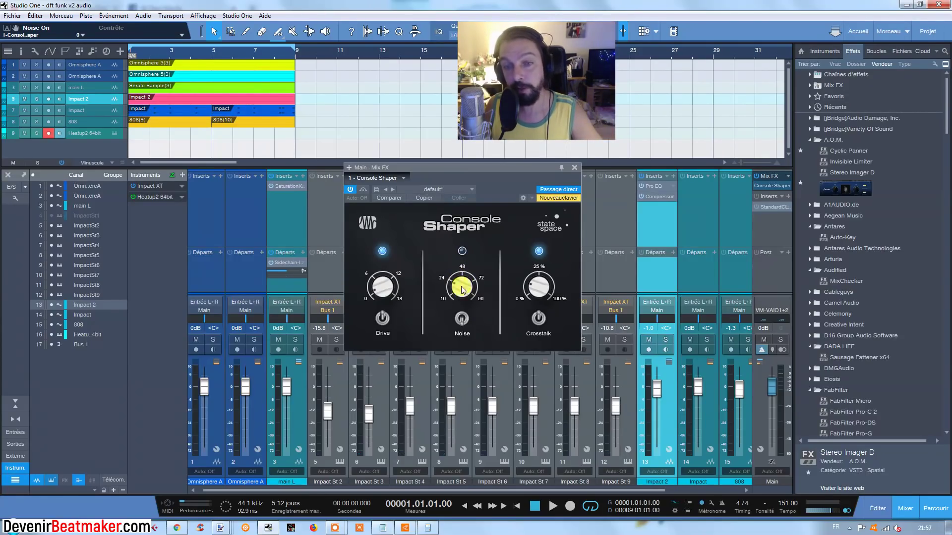
# Solo the second Omnisphere A track, try Console Shaper's Crosstalk at 38 %, and take the track out of solo.
pyautogui.moveTo(460, 287)
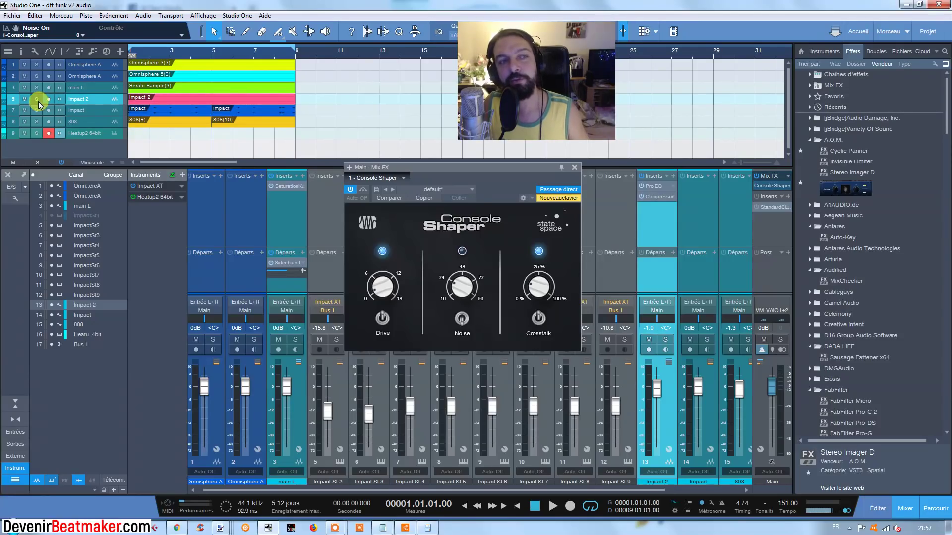
pyautogui.click(37, 77)
pyautogui.moveTo(529, 285); pyautogui.dragTo(531, 248)
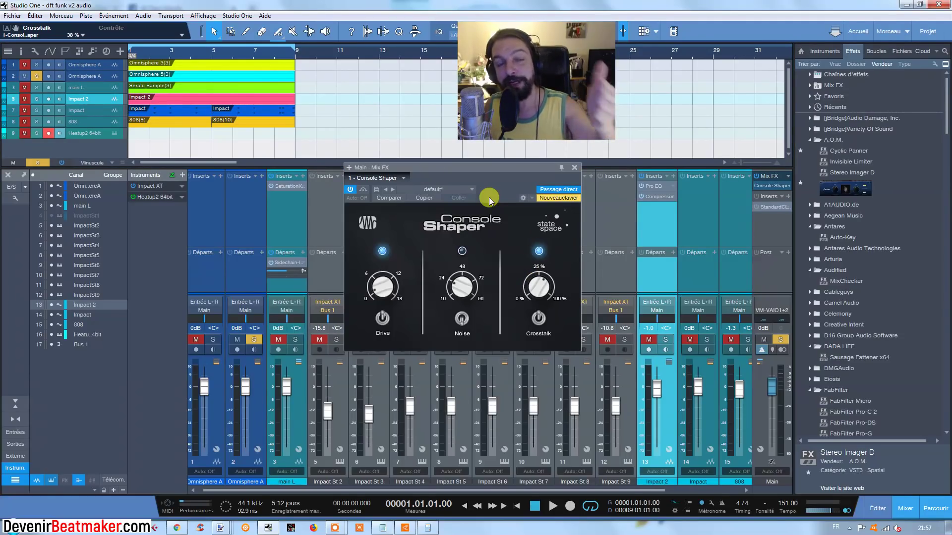
pyautogui.click(37, 76)
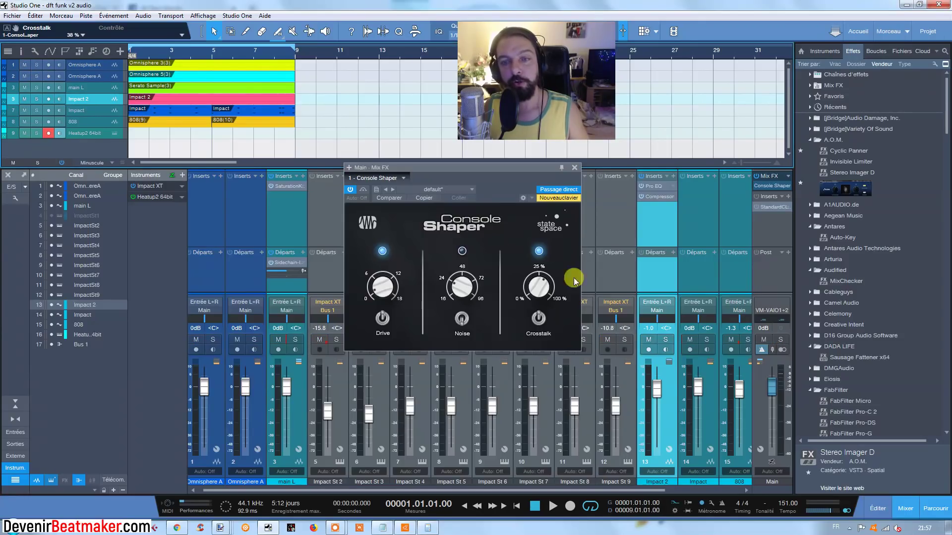
# Set Console Shaper's Drive to 3.48 dB, switch its Noise on, set Crosstalk to 29 % and close its window.
pyautogui.moveTo(537, 280)
pyautogui.mouseDown()
pyautogui.moveTo(537, 306)
pyautogui.moveTo(537, 288)
pyautogui.mouseUp()
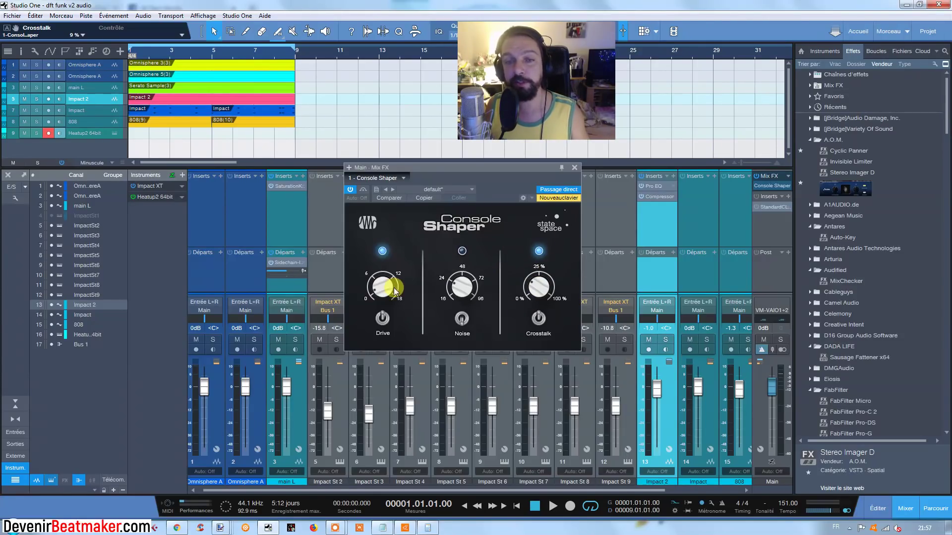
pyautogui.moveTo(384, 290); pyautogui.dragTo(388, 283)
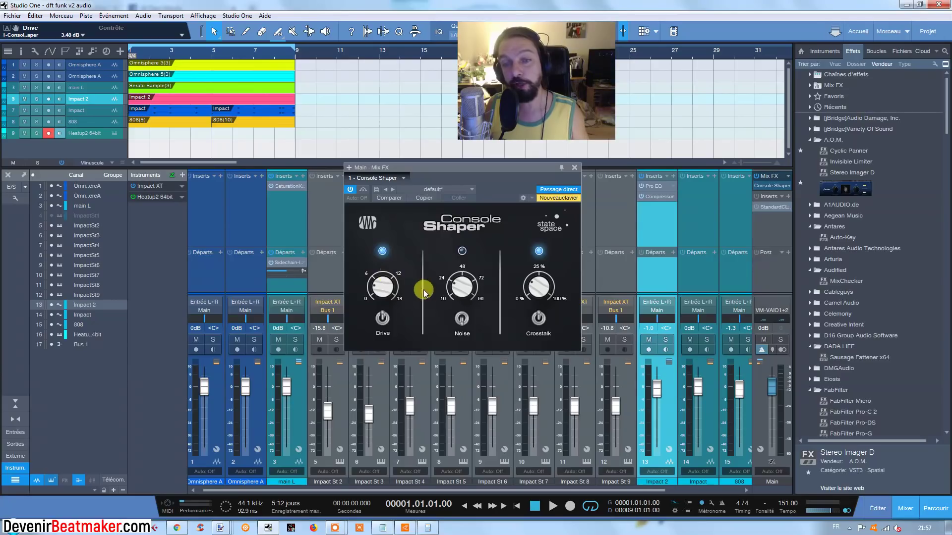
pyautogui.click(462, 251)
pyautogui.moveTo(537, 294); pyautogui.dragTo(537, 266)
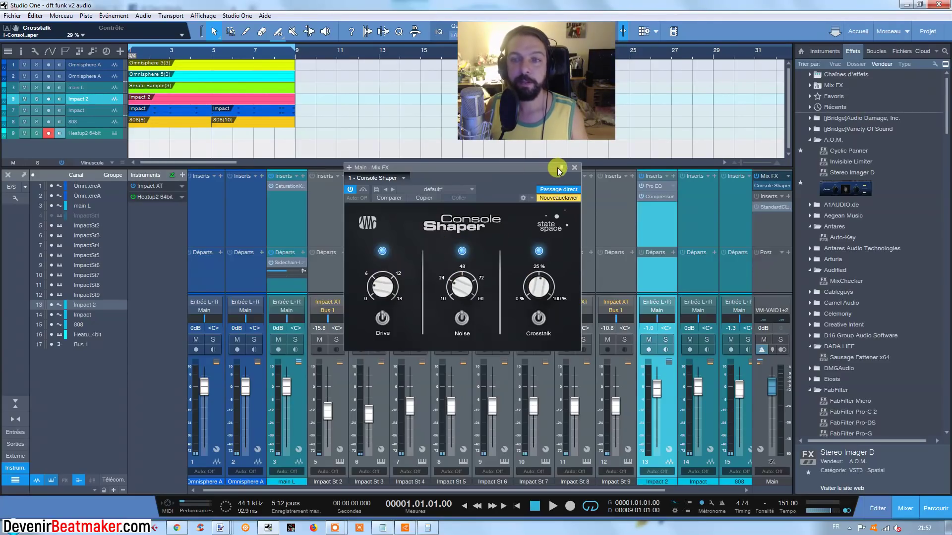
pyautogui.click(574, 169)
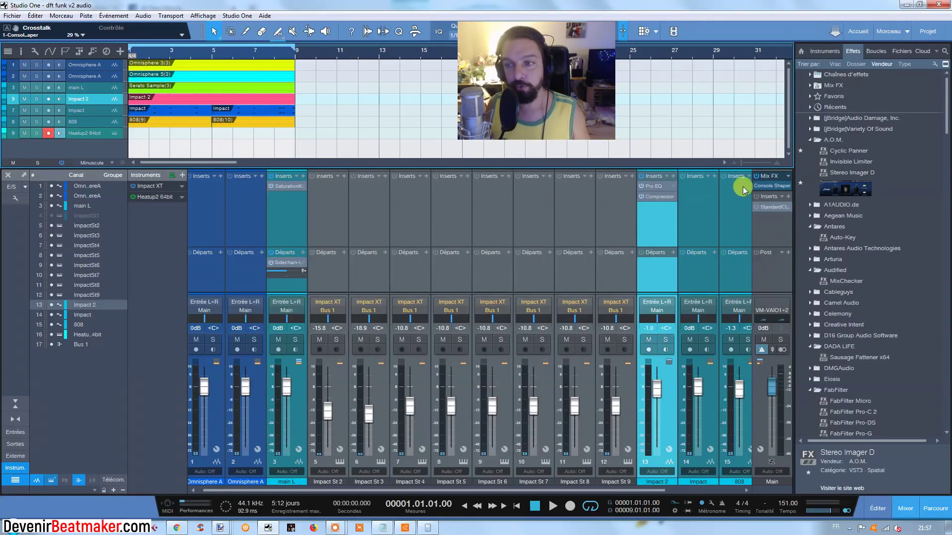
# Play the song and compare the mix with Console Shaper bypassed and active.
pyautogui.click(788, 177)
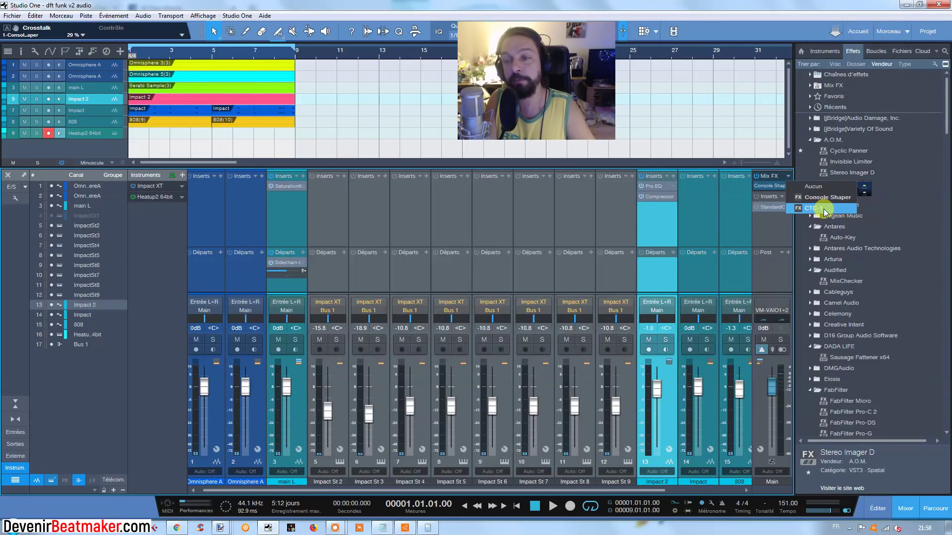
pyautogui.click(758, 186)
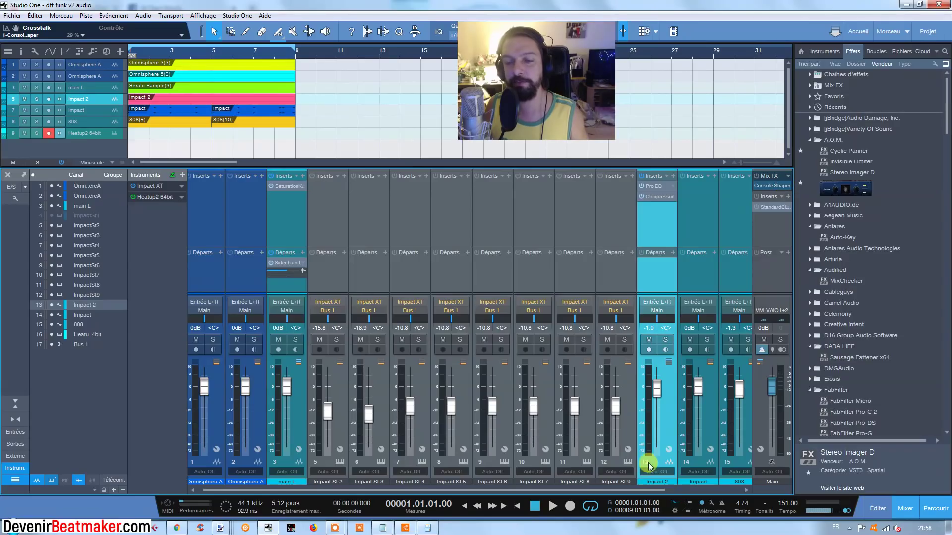
pyautogui.click(553, 505)
pyautogui.click(759, 187)
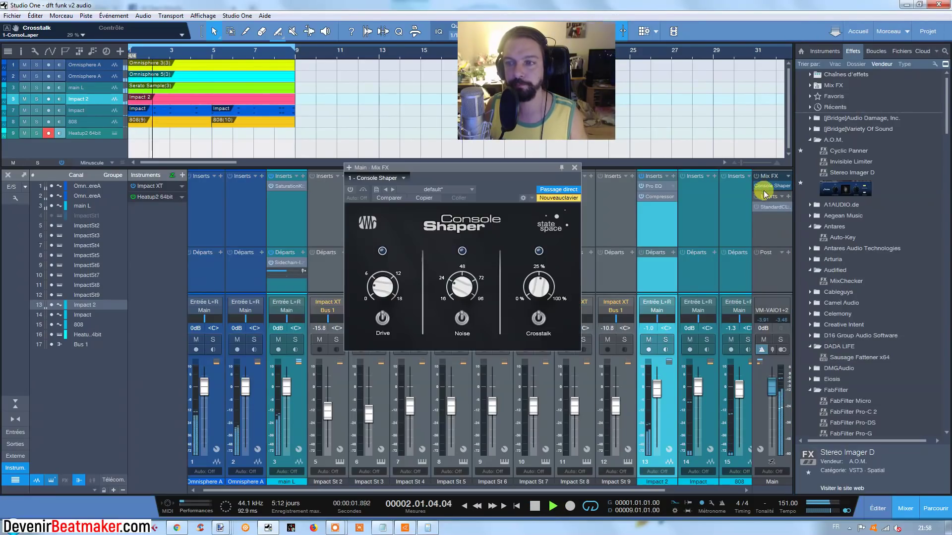
pyautogui.click(351, 190)
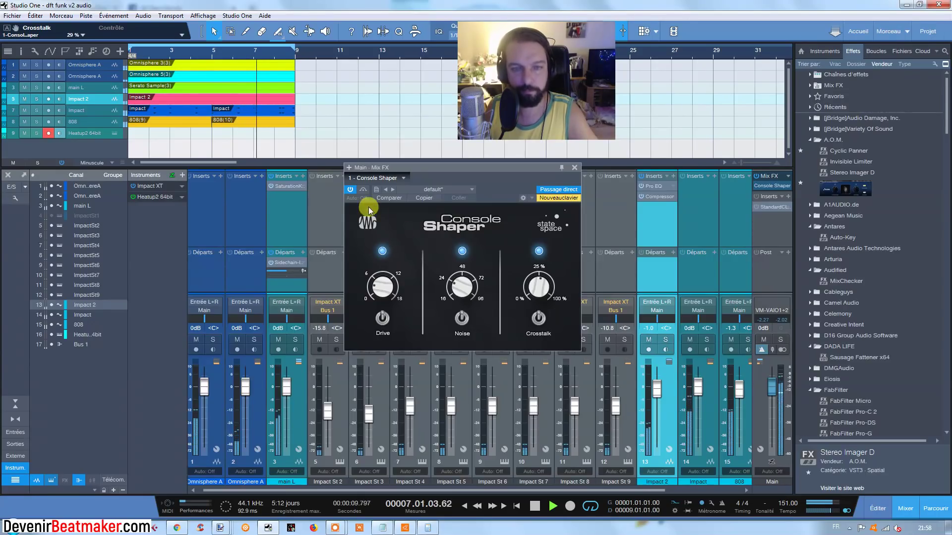
pyautogui.click(351, 191)
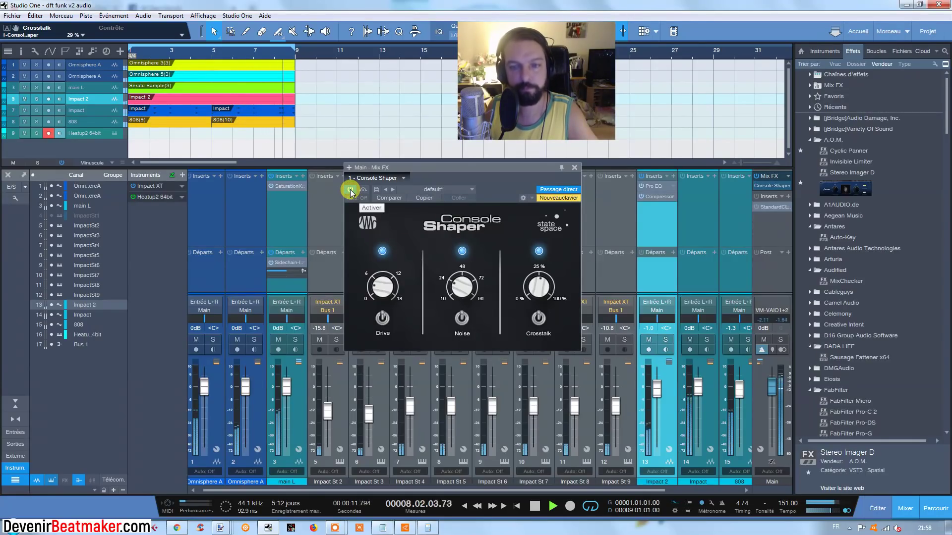
pyautogui.click(381, 248)
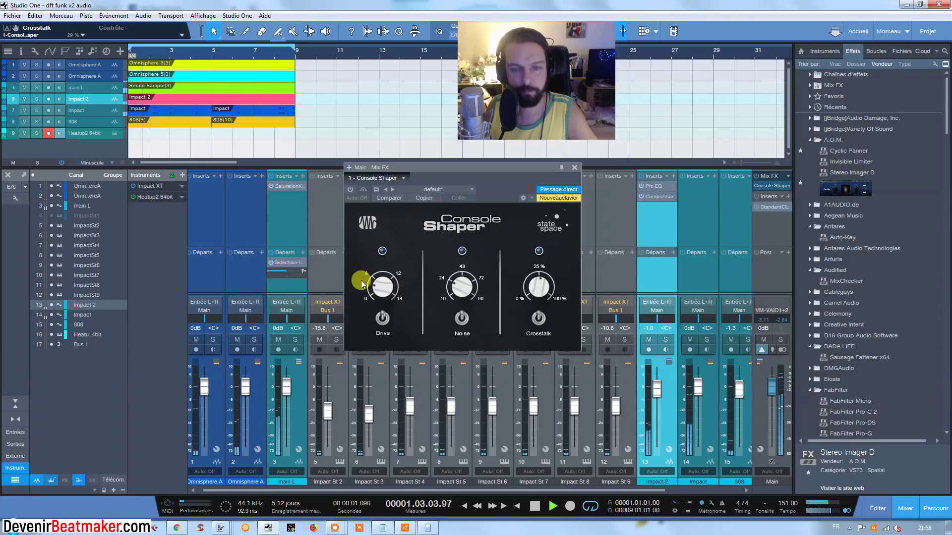
# Reactivate Console Shaper, increase its Drive and set Crosstalk to 45 %, comparing against bypass before stopping playback and closing its window.
pyautogui.click(350, 191)
pyautogui.moveTo(382, 288); pyautogui.dragTo(384, 284)
pyautogui.moveTo(453, 280); pyautogui.dragTo(547, 247)
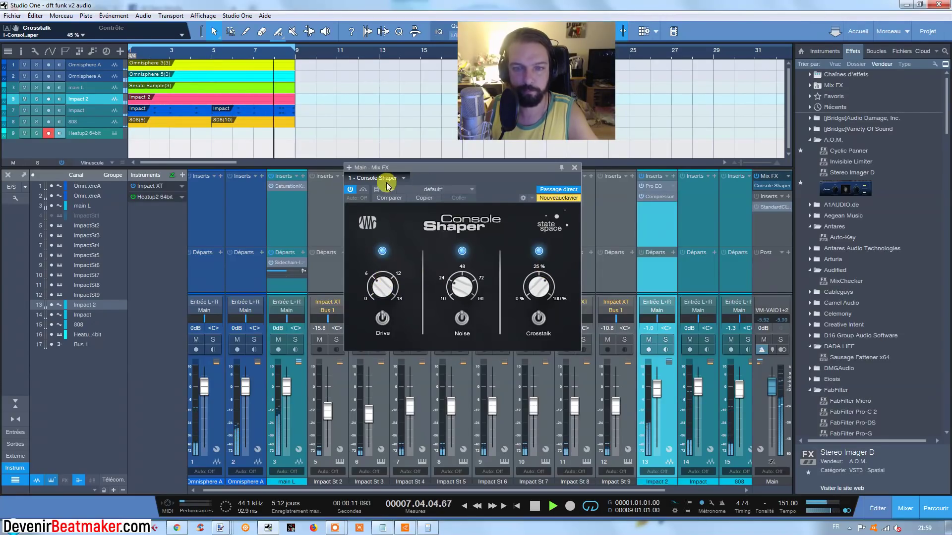
pyautogui.click(350, 190)
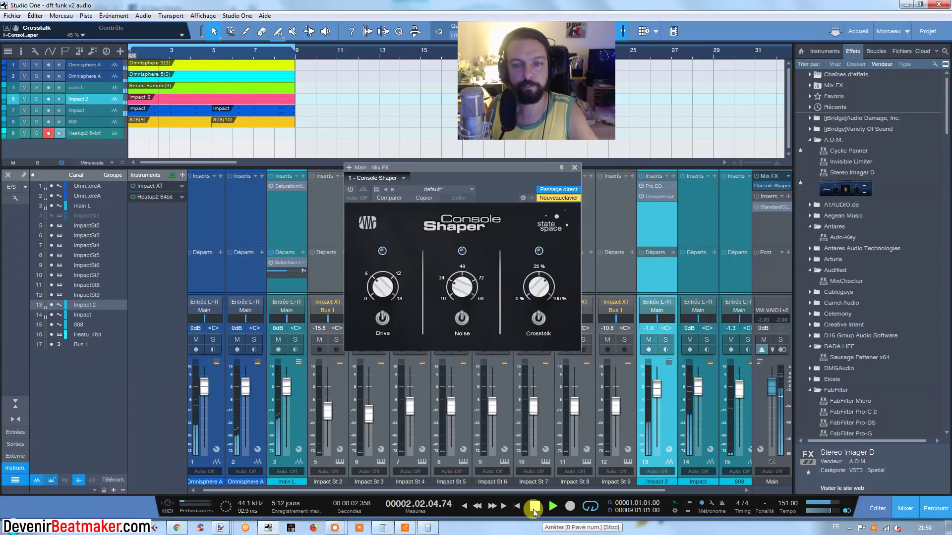
pyautogui.click(534, 511)
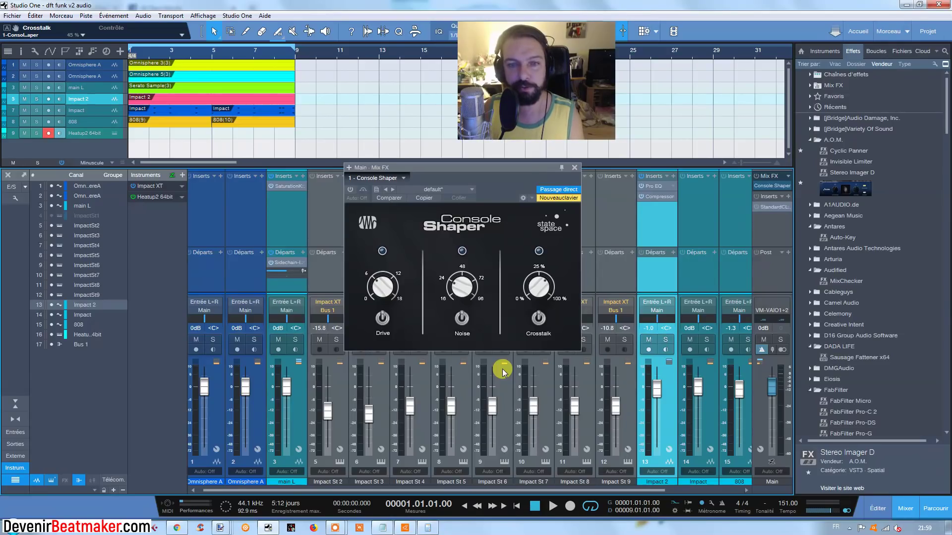
pyautogui.click(574, 168)
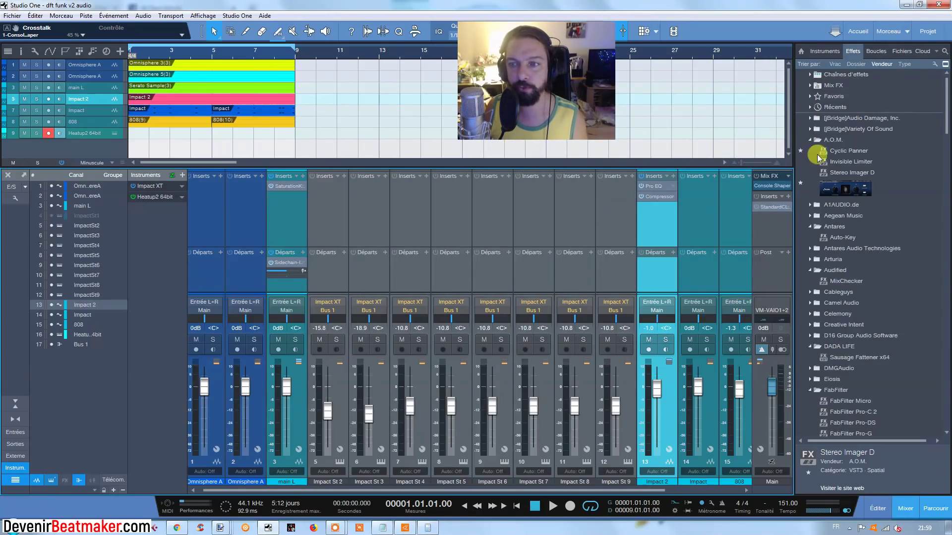
# Replace Console Shaper with CTC-1 as the Main channel's Mix FX, and choose the Tube preamp type after viewing Custom.
pyautogui.click(788, 177)
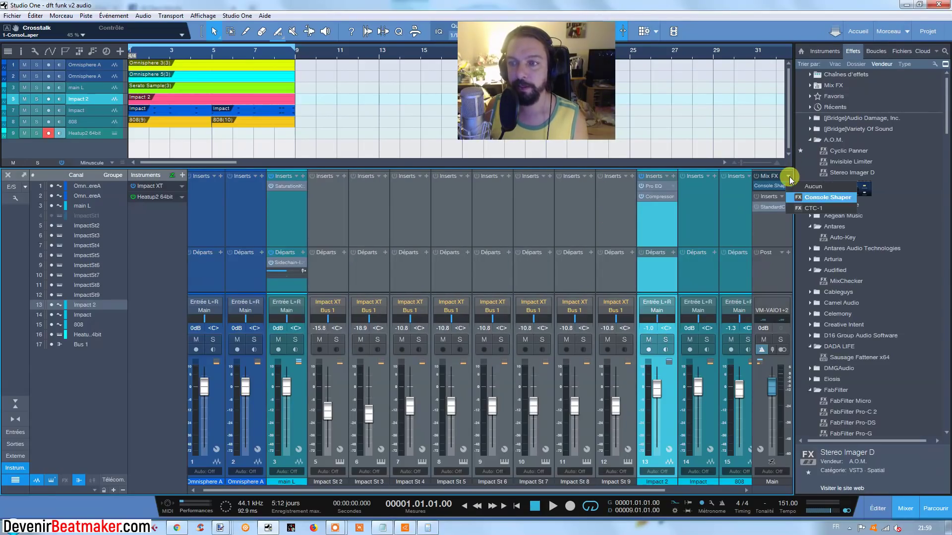
pyautogui.click(804, 208)
pyautogui.moveTo(472, 180); pyautogui.dragTo(424, 180)
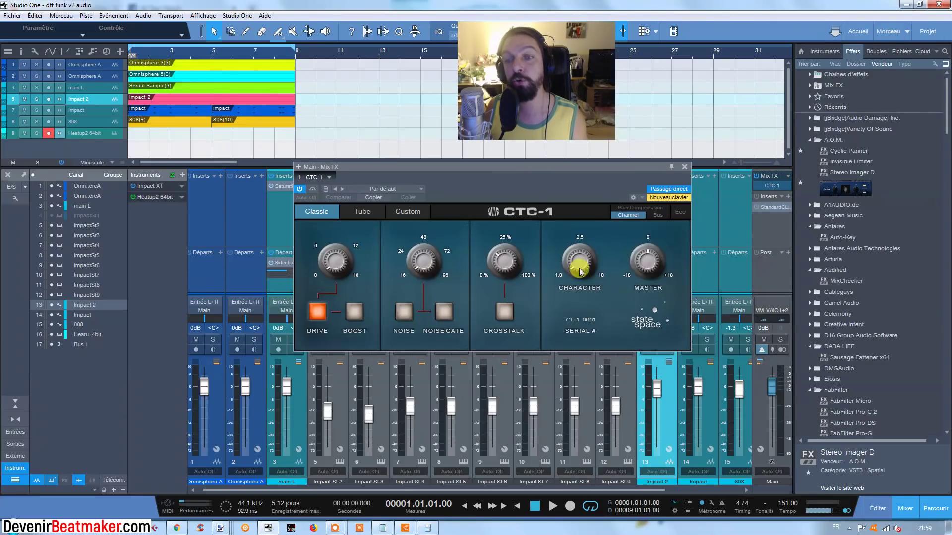
pyautogui.click(364, 212)
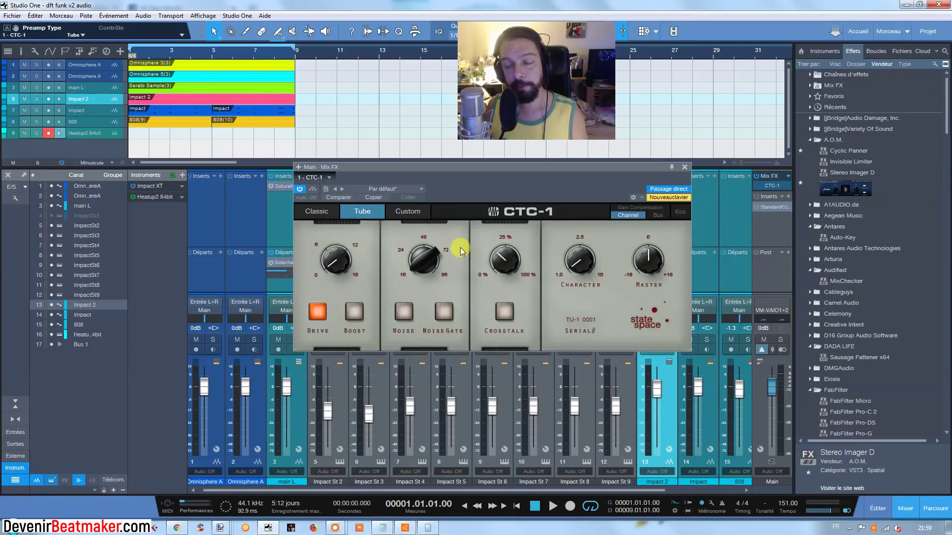
pyautogui.click(408, 210)
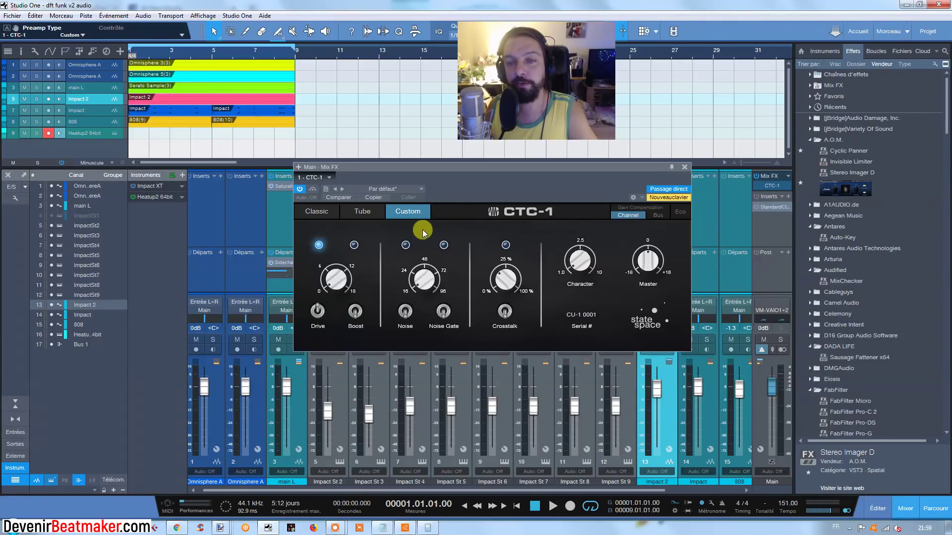
pyautogui.click(362, 211)
# Raise the Tube preamp's Drive, switch on Noise and Crosstalk, increase Crosstalk, and set Character to 1.66.
pyautogui.moveTo(346, 262)
pyautogui.mouseDown()
pyautogui.moveTo(340, 247)
pyautogui.moveTo(339, 256)
pyautogui.mouseUp()
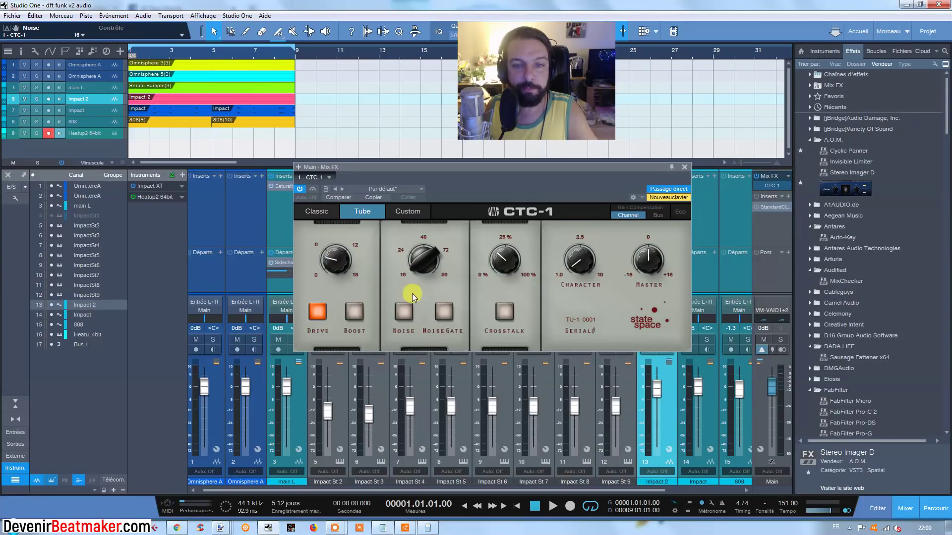
pyautogui.click(504, 312)
pyautogui.moveTo(511, 259); pyautogui.dragTo(508, 229)
pyautogui.moveTo(573, 245)
pyautogui.mouseDown()
pyautogui.moveTo(577, 220)
pyautogui.moveTo(575, 238)
pyautogui.moveTo(582, 234)
pyautogui.mouseUp()
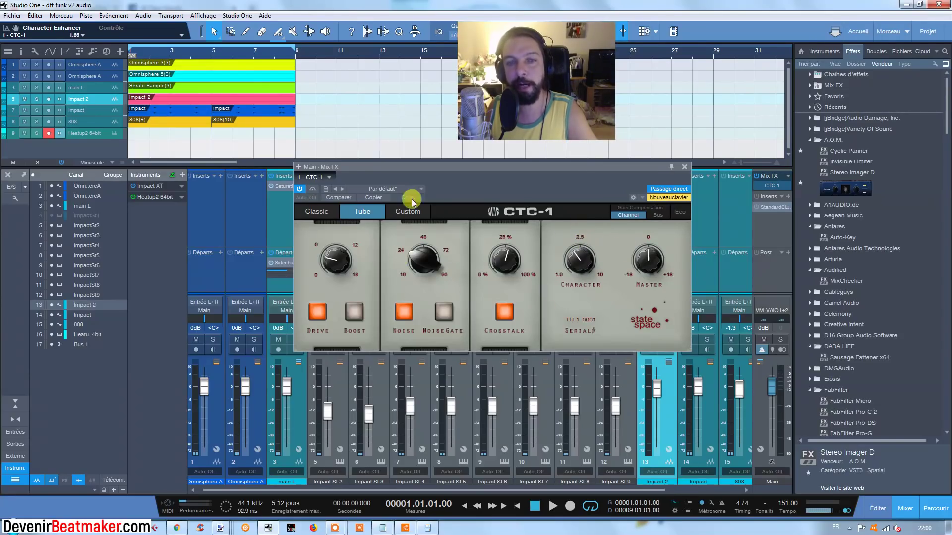
pyautogui.click(317, 212)
pyautogui.click(343, 211)
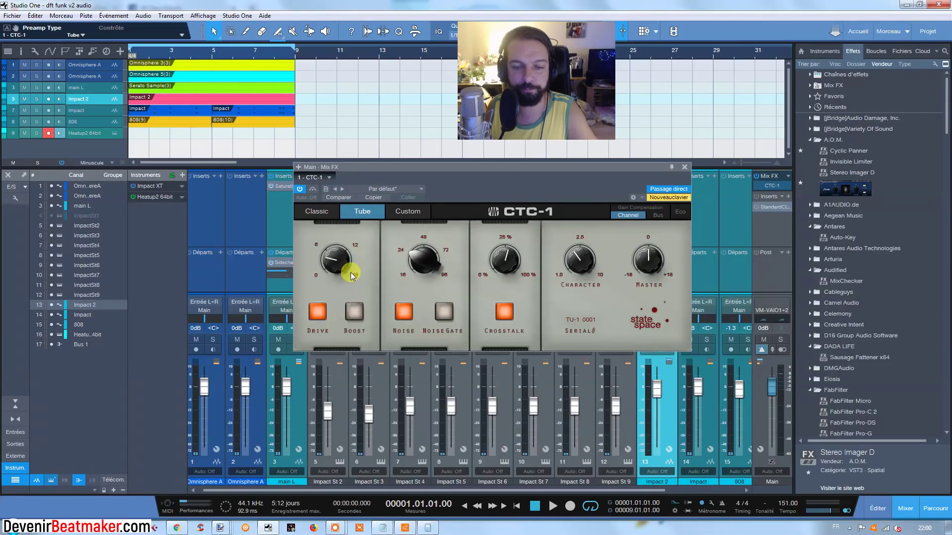
# Bypass CTC-1, start playback and reactivate the effect to hear the difference.
pyautogui.click(299, 189)
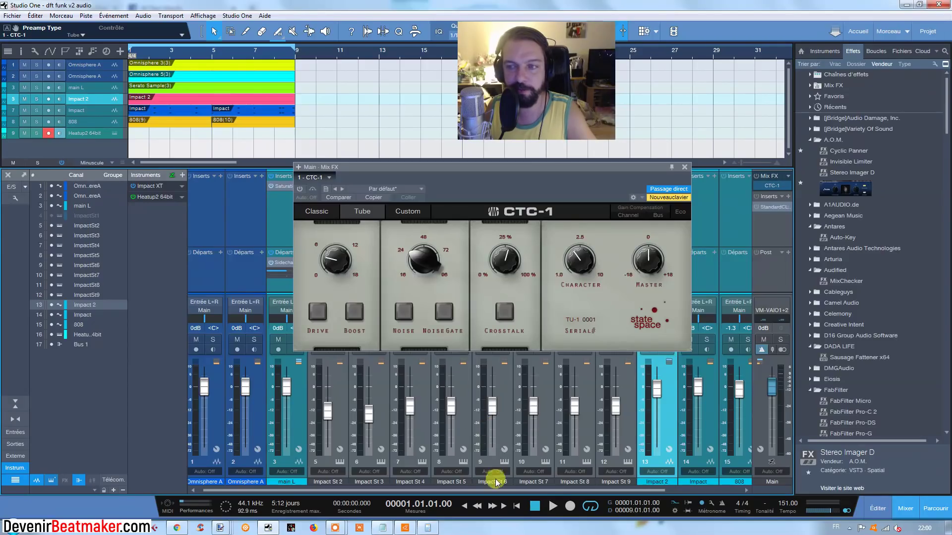
pyautogui.click(552, 507)
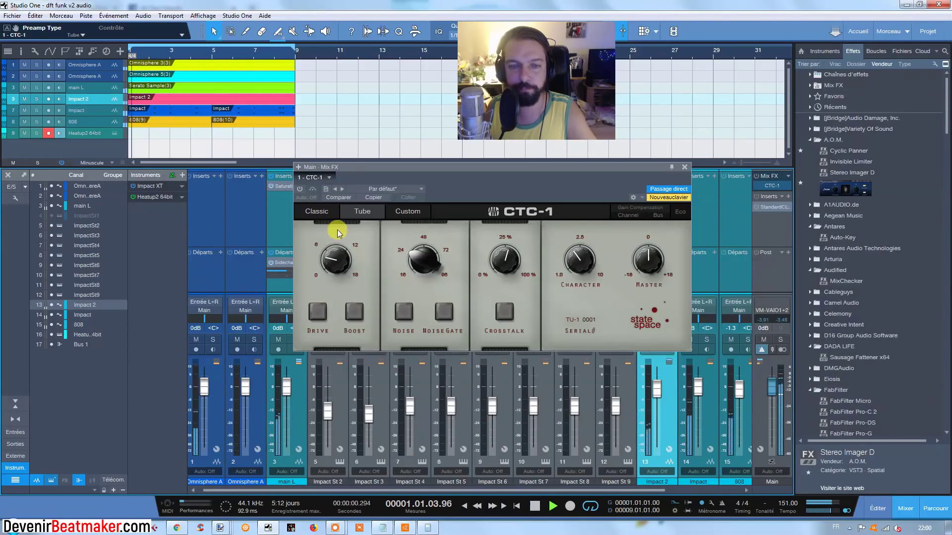
pyautogui.click(300, 189)
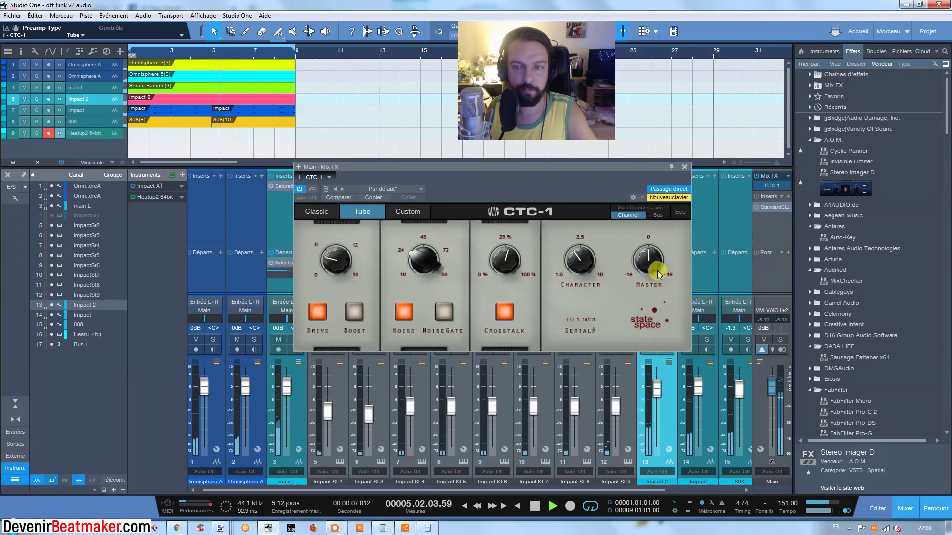
# Set CTC-1's Master to -1.44 dB and Drive to 5.13 dB, and compare the playback with the effect bypassed and active.
pyautogui.moveTo(651, 262); pyautogui.dragTo(651, 266)
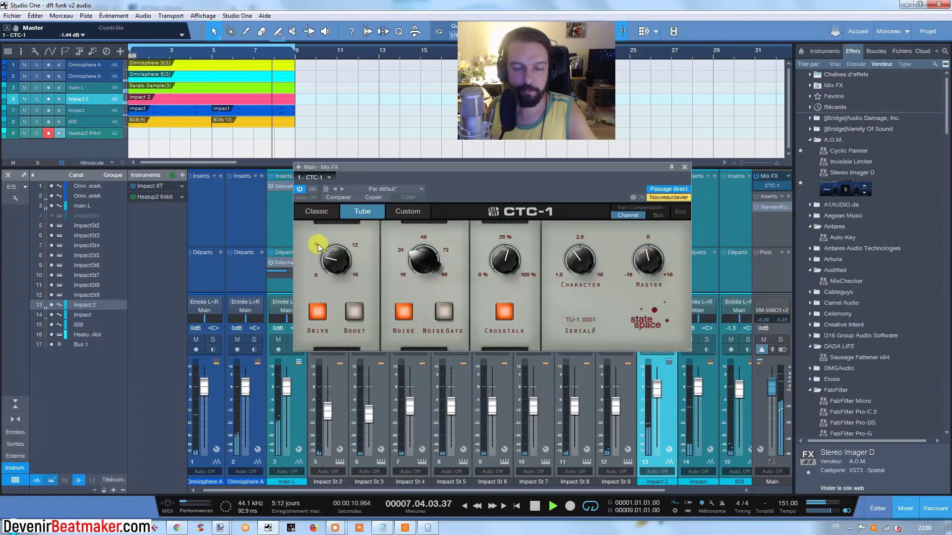
pyautogui.moveTo(317, 244); pyautogui.dragTo(329, 232)
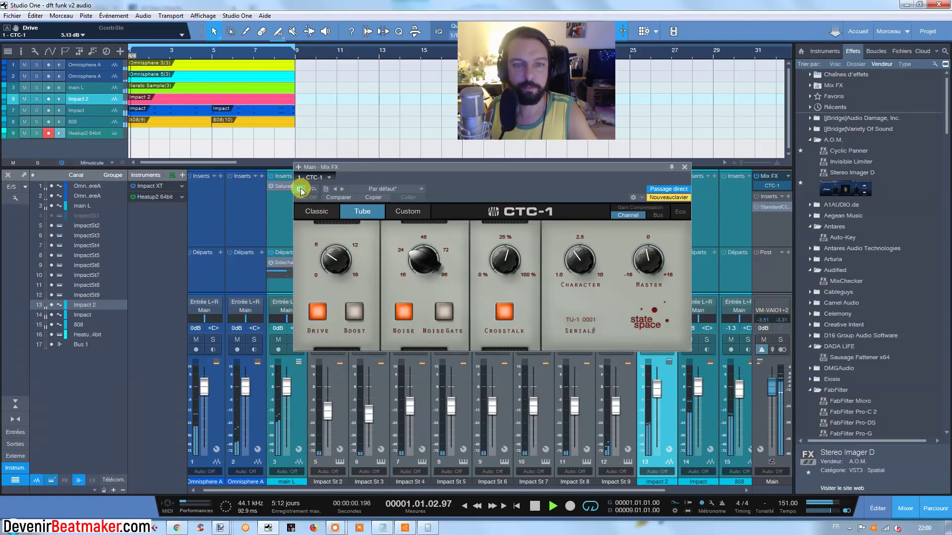
pyautogui.click(300, 189)
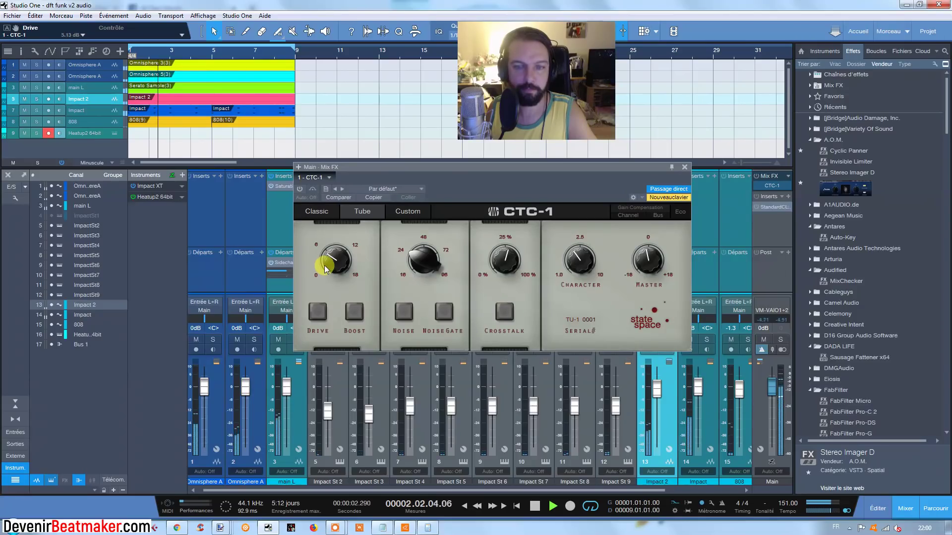
pyautogui.click(300, 190)
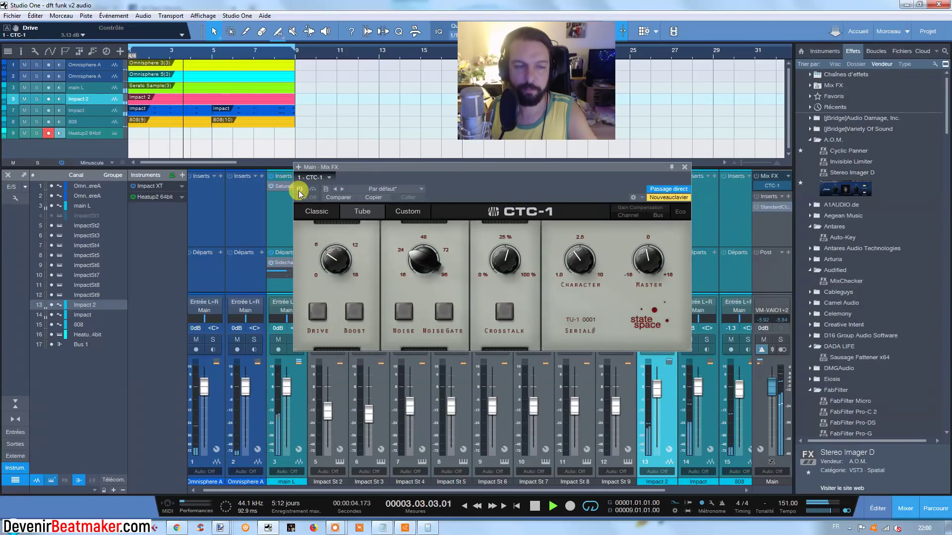
pyautogui.click(299, 190)
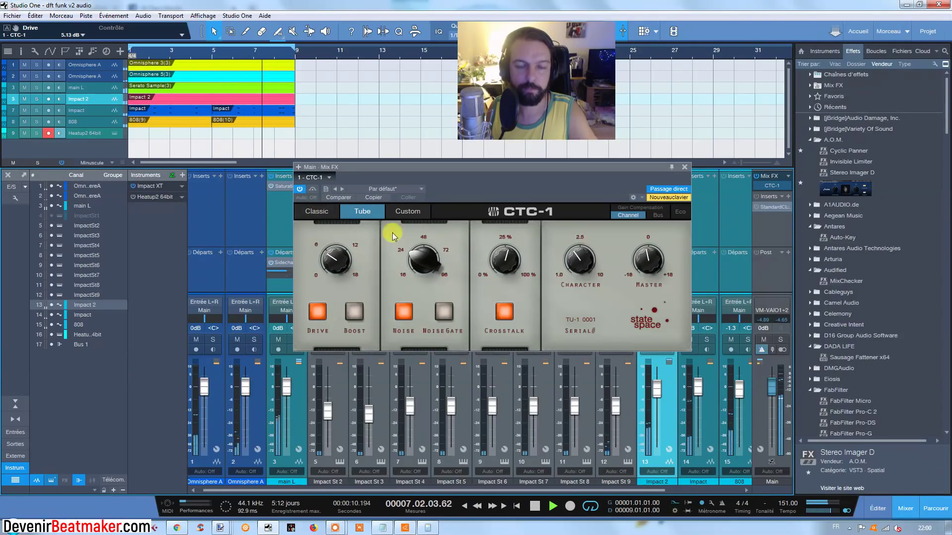
# Switch CTC-1 to the Classic preamp type with Noise at 72 and Drive at 5.04 dB, and bypass it for comparison.
pyautogui.click(326, 211)
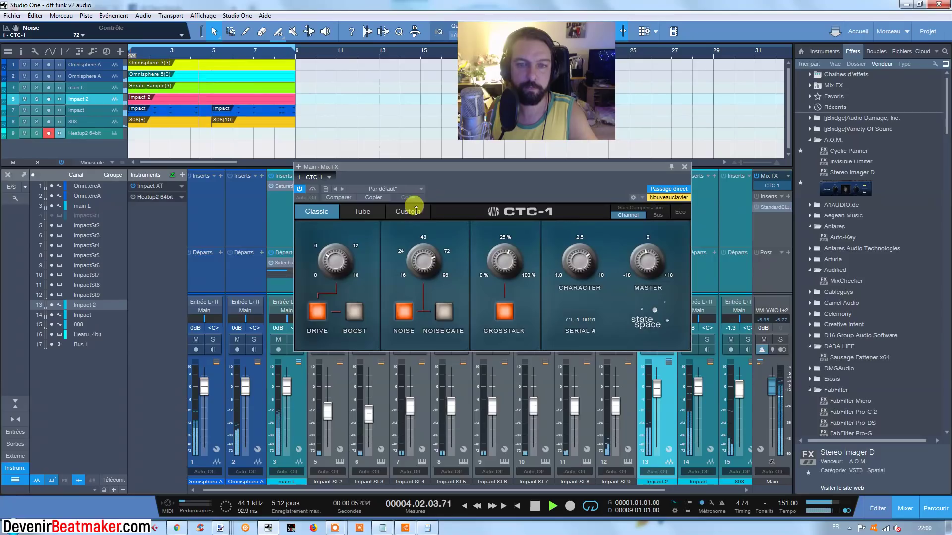
pyautogui.moveTo(336, 240); pyautogui.dragTo(342, 297)
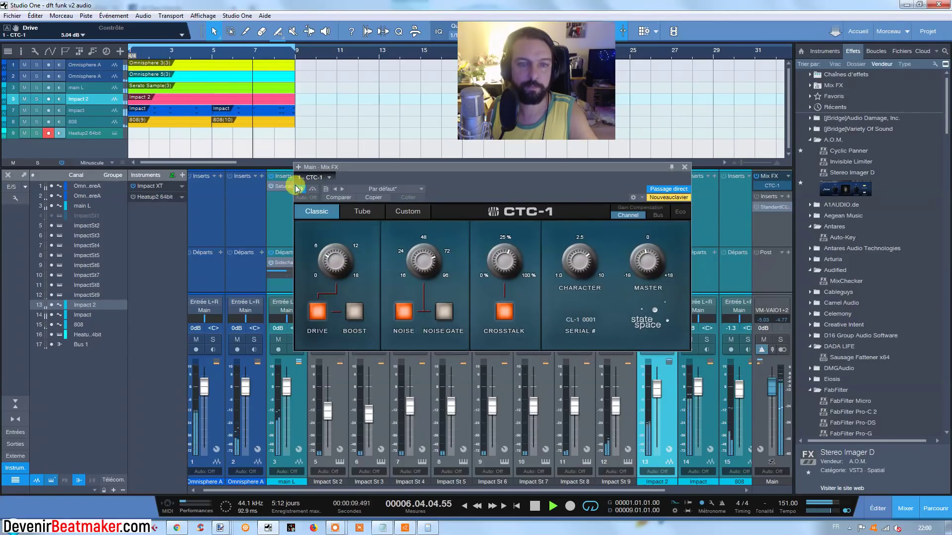
pyautogui.click(300, 189)
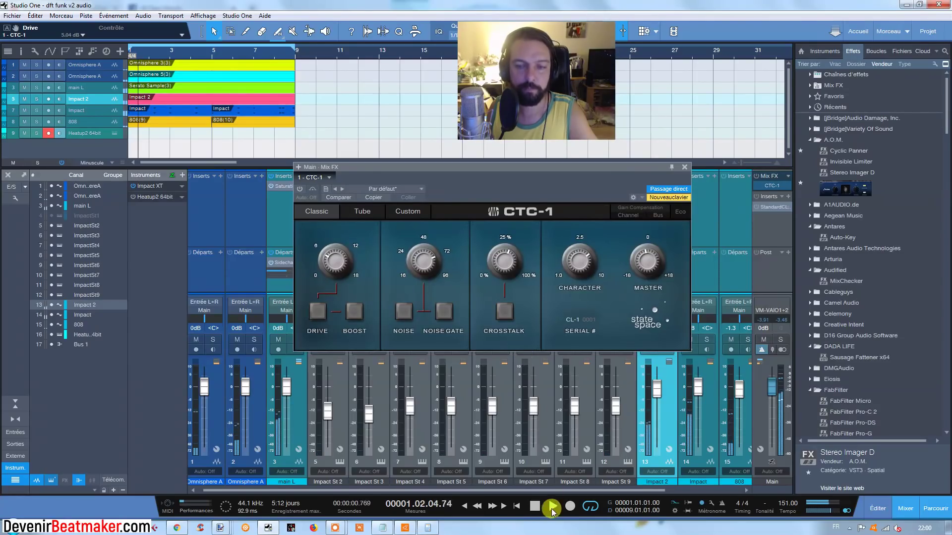
# Stop the playback and close the CTC-1 effect window.
pyautogui.click(534, 505)
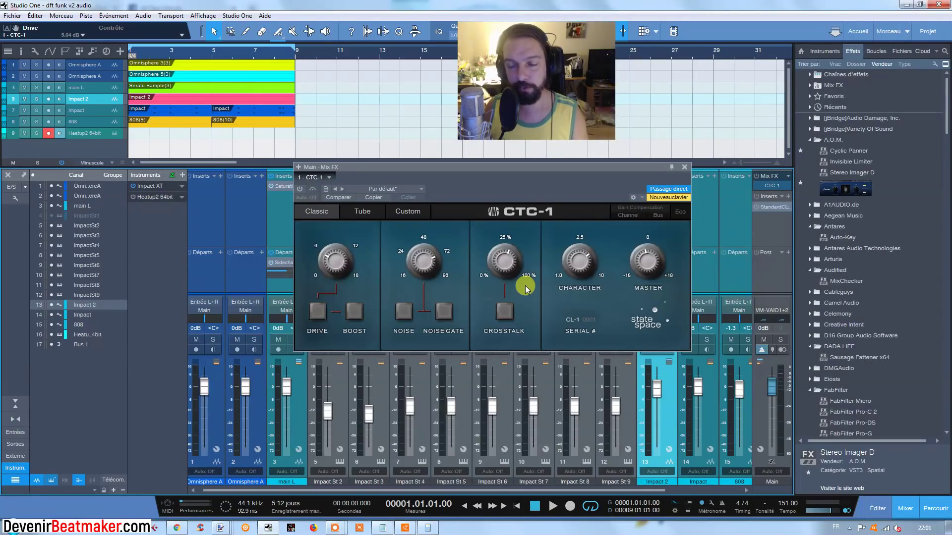
pyautogui.click(683, 167)
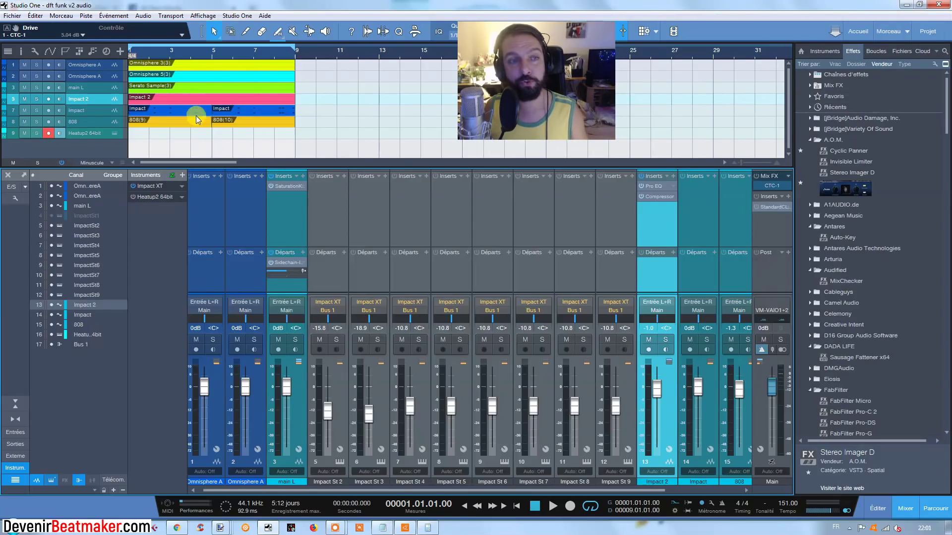
# Open the first Impact audio event for editing in Melodyne and reduce the editor's height to enlarge the arrangement area.
pyautogui.rightClick(178, 107)
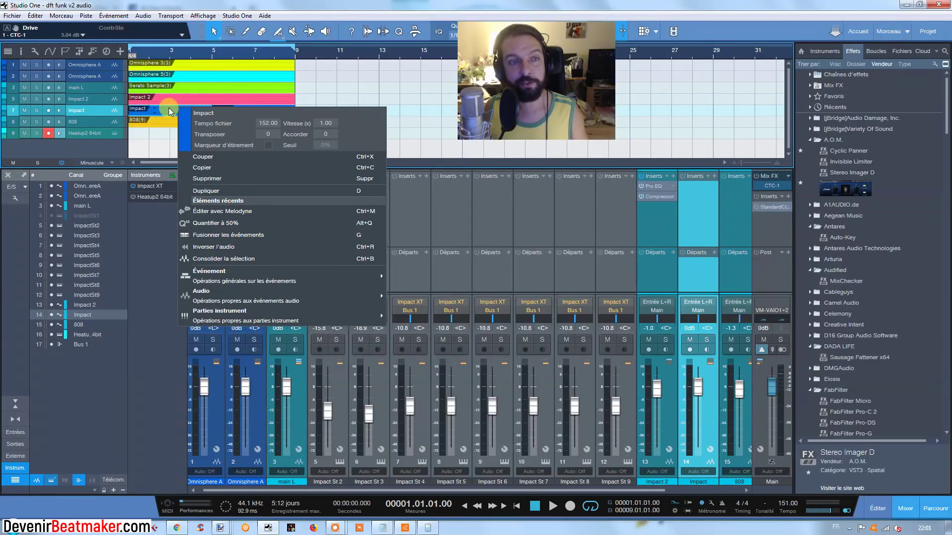
pyautogui.moveTo(223, 298)
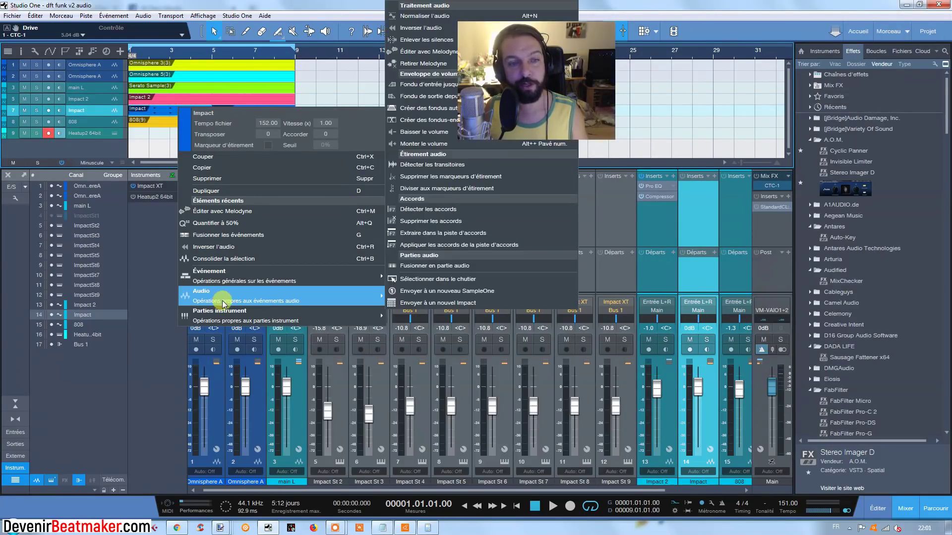
pyautogui.click(431, 53)
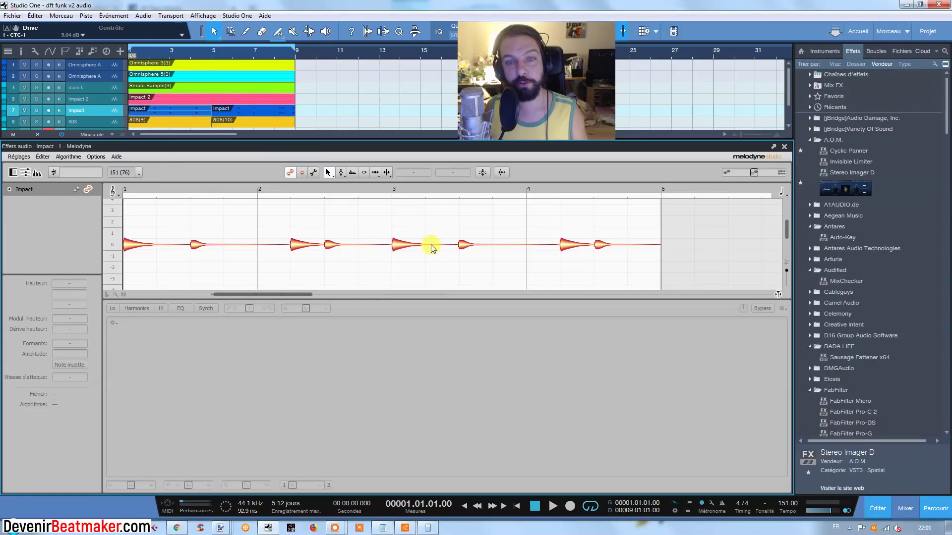
pyautogui.moveTo(347, 141); pyautogui.dragTo(293, 188)
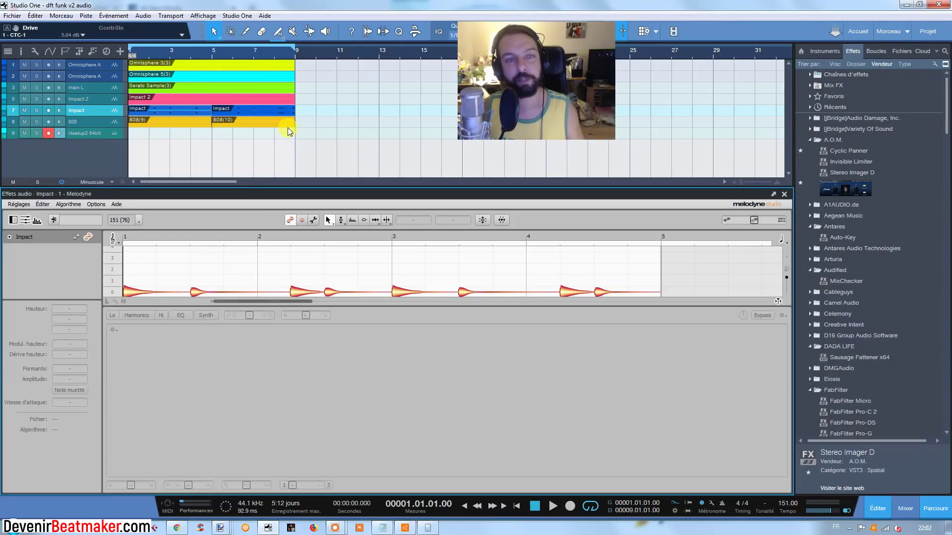
# Close the song without saving its changes and create a new project with the proposed title at 44.1 kHz.
pyautogui.click(11, 16)
pyautogui.click(20, 59)
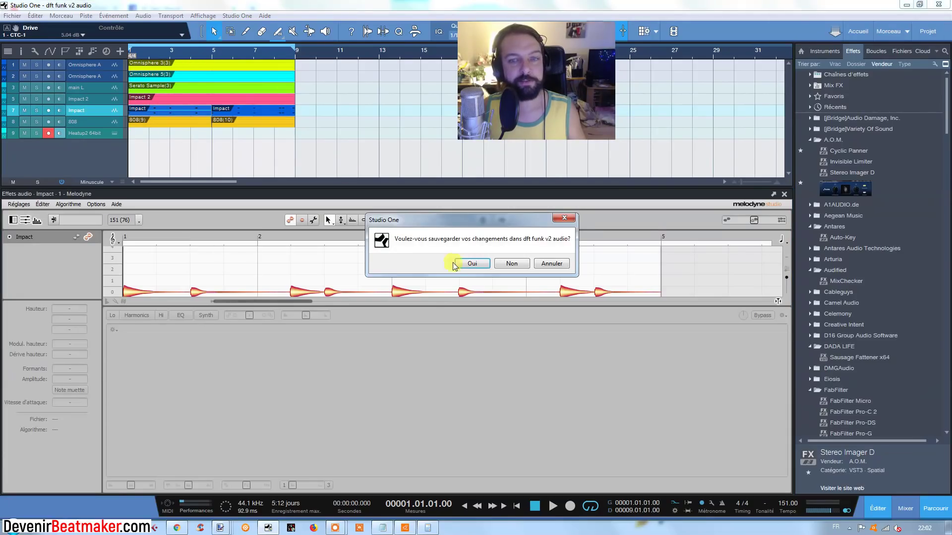
pyautogui.click(509, 264)
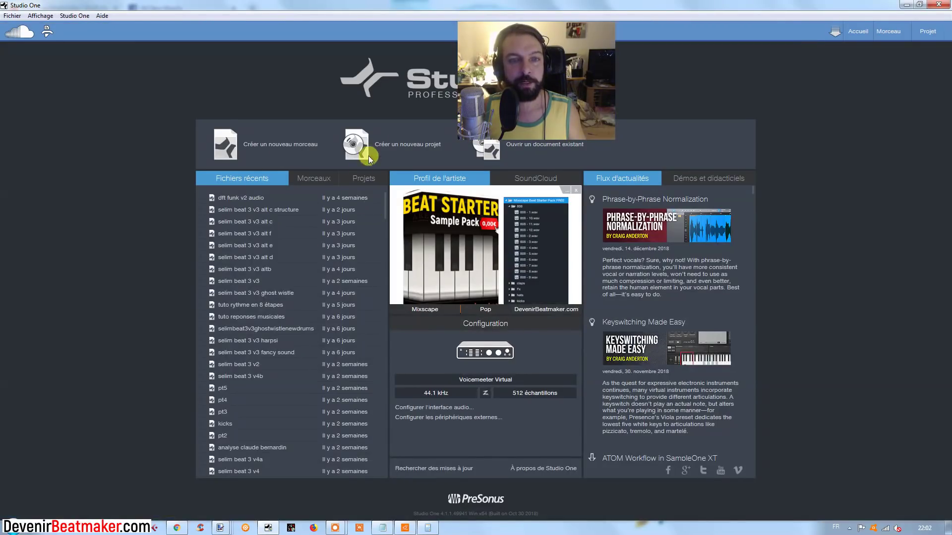
pyautogui.click(402, 147)
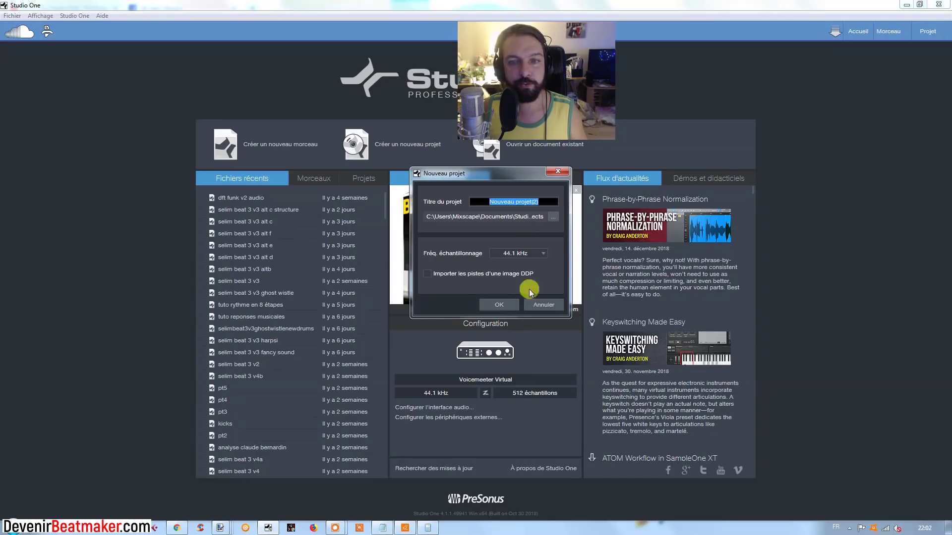
pyautogui.click(503, 303)
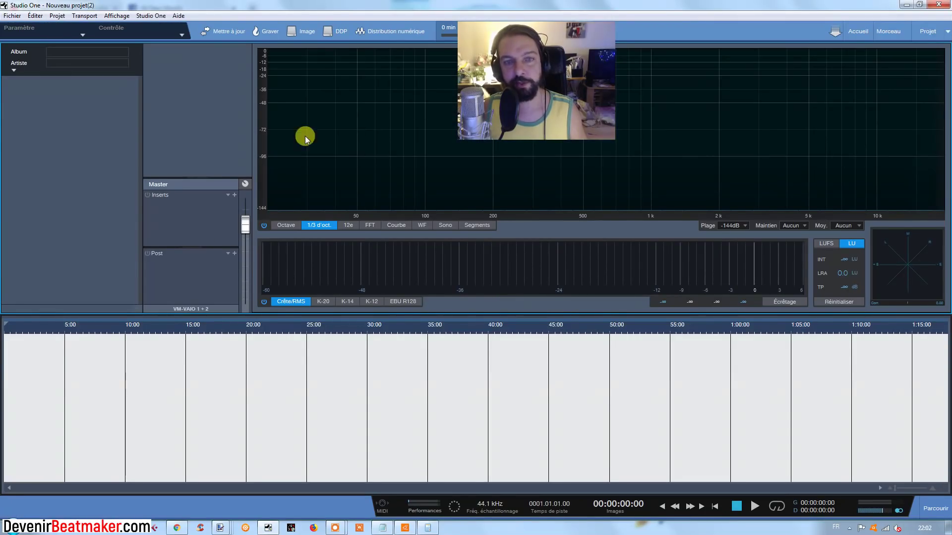